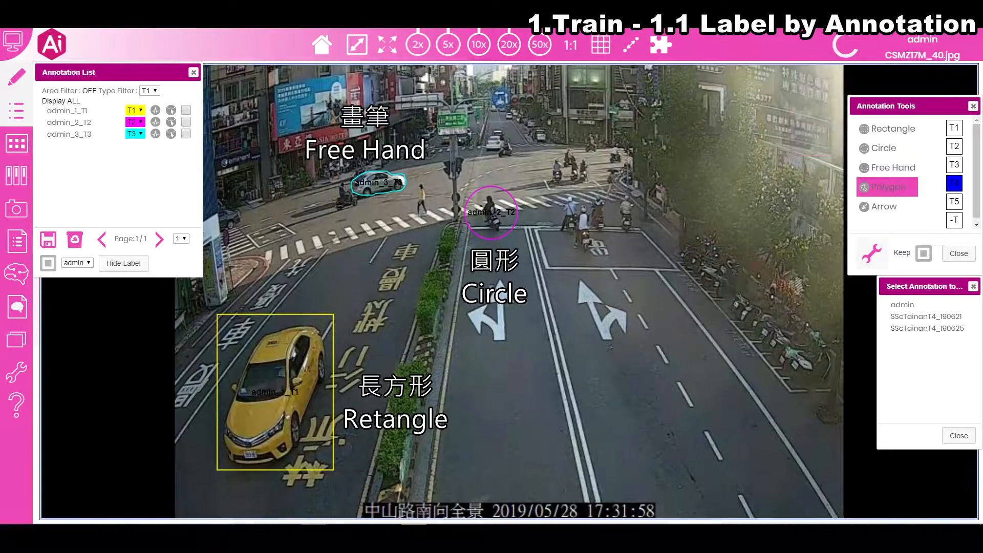
Outline the pedestrian on the crosswalk with a T4 polygon annotation.
{"action": "left_click", "coordinate": [413, 179]}
{"action": "left_click", "coordinate": [429, 179]}
{"action": "left_click", "coordinate": [436, 217]}
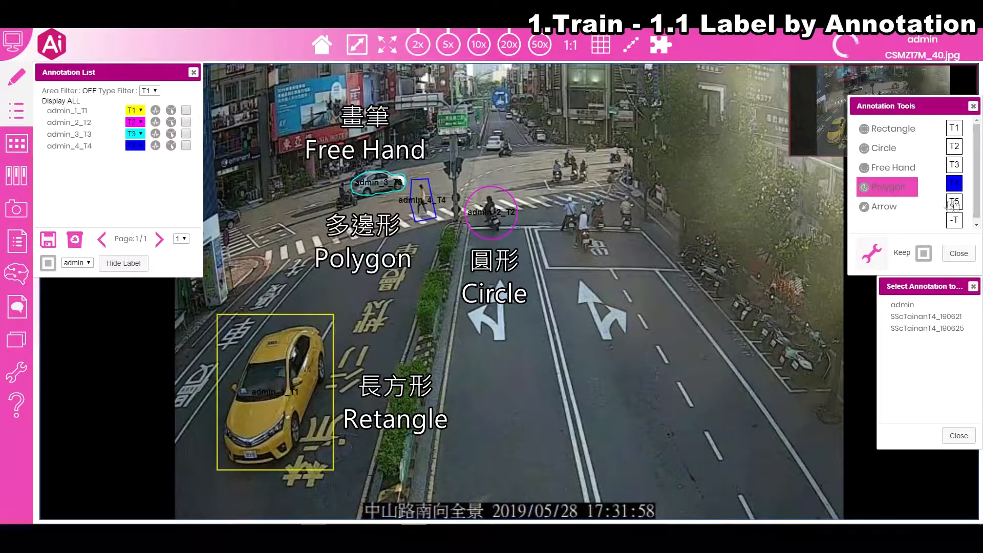
Place a T5 arrow annotation on the scooter rider waiting at the stop line.
{"action": "left_click", "coordinate": [887, 209]}
{"action": "left_click", "coordinate": [953, 201]}
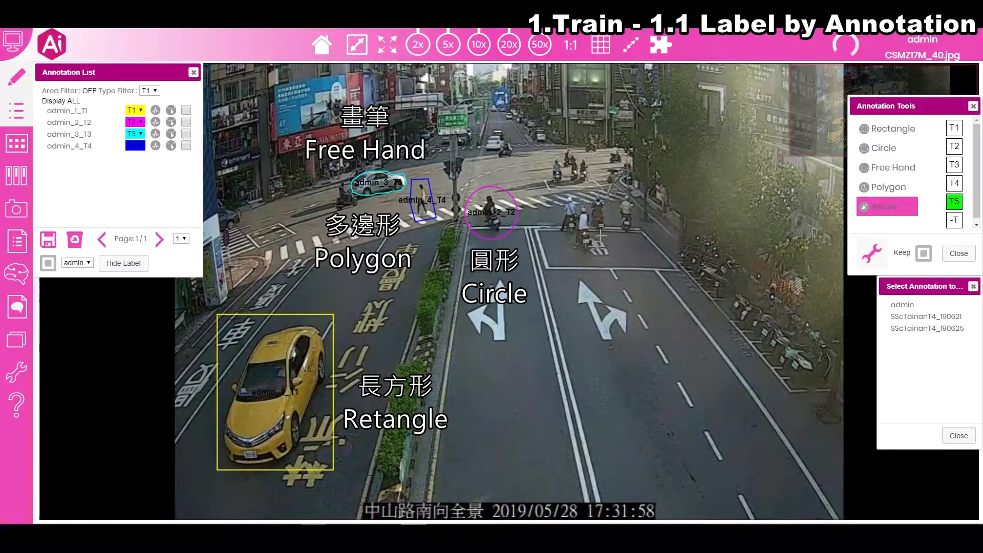
{"action": "left_click", "coordinate": [586, 226]}
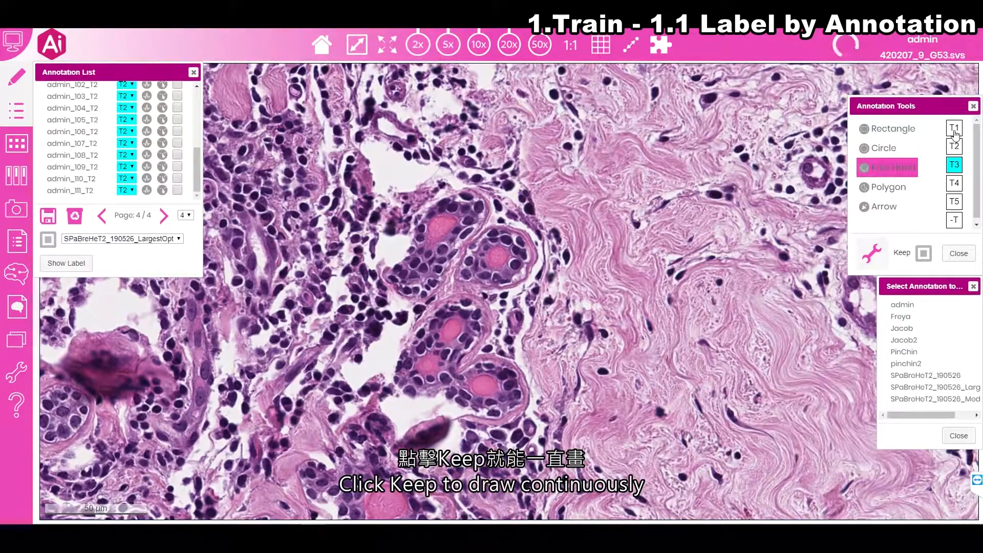
Enable continuous drawing with Keep and outline three glands in the central cluster freehand as type T1.
{"action": "left_click", "coordinate": [954, 129]}
{"action": "left_click", "coordinate": [923, 253]}
{"action": "mouse_move", "coordinate": [408, 251]}
{"action": "left_mouse_down"}
{"action": "mouse_move", "coordinate": [484, 195]}
{"action": "mouse_move", "coordinate": [424, 296]}
{"action": "mouse_move", "coordinate": [389, 264]}
{"action": "mouse_move", "coordinate": [408, 251]}
{"action": "left_mouse_up"}
{"action": "mouse_move", "coordinate": [479, 234]}
{"action": "left_mouse_down"}
{"action": "mouse_move", "coordinate": [520, 227]}
{"action": "mouse_move", "coordinate": [532, 279]}
{"action": "mouse_move", "coordinate": [474, 285]}
{"action": "mouse_move", "coordinate": [461, 255]}
{"action": "mouse_move", "coordinate": [476, 236]}
{"action": "left_mouse_up"}
{"action": "mouse_move", "coordinate": [480, 296]}
{"action": "left_mouse_down"}
{"action": "mouse_move", "coordinate": [463, 366]}
{"action": "mouse_move", "coordinate": [398, 387]}
{"action": "mouse_move", "coordinate": [409, 330]}
{"action": "mouse_move", "coordinate": [467, 299]}
{"action": "left_mouse_up"}
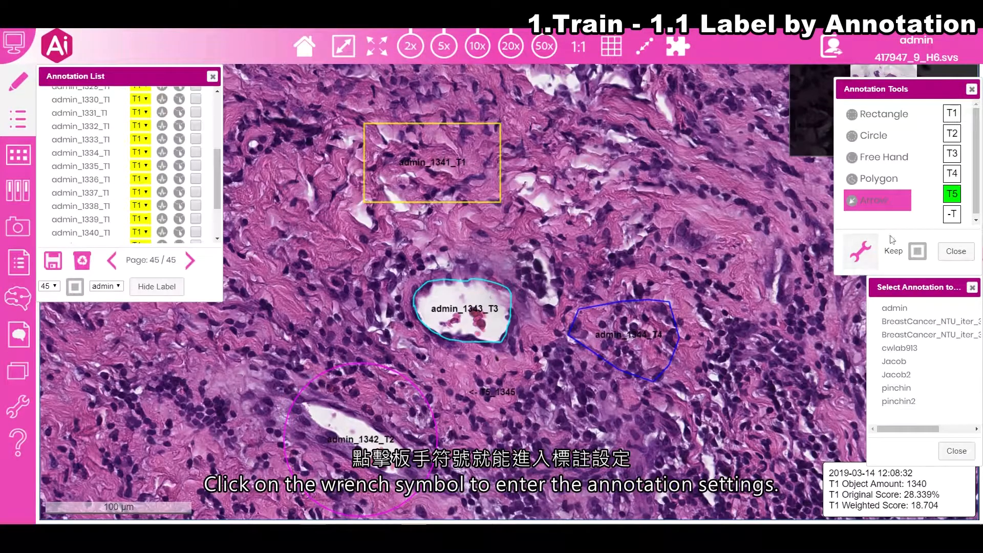
Open the annotation settings and set the number of types to 10.
{"action": "left_click", "coordinate": [860, 250]}
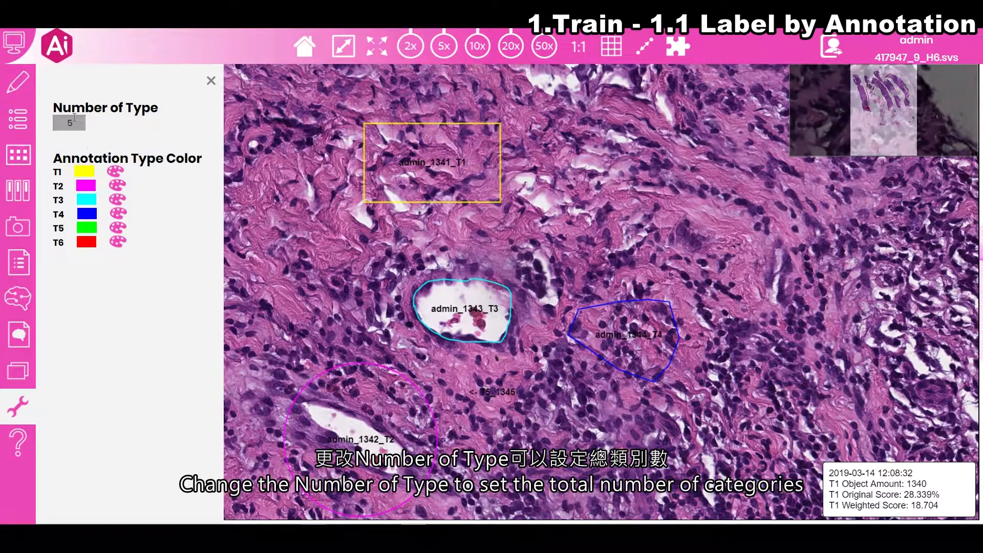
{"action": "left_click_drag", "start_coordinate": [82, 124], "coordinate": [52, 127]}
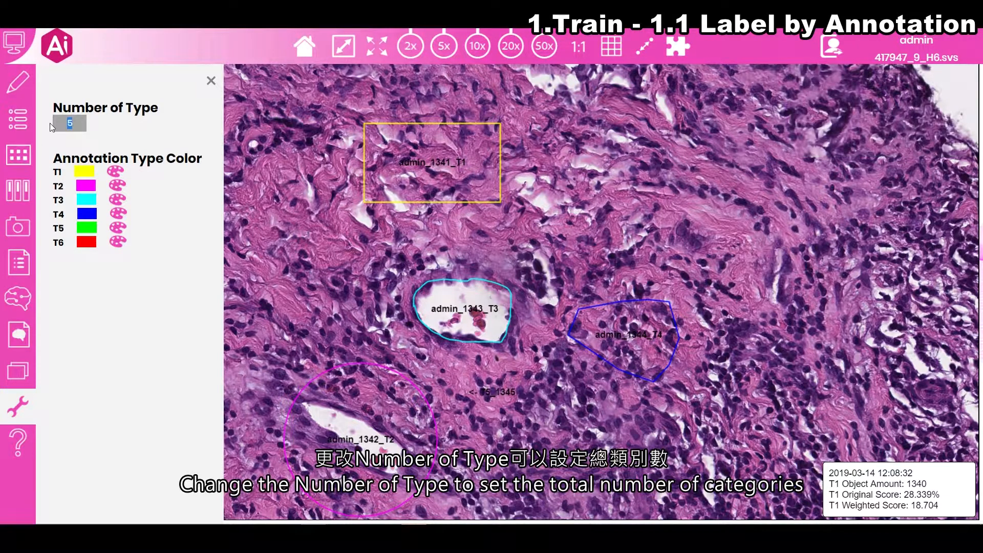
{"action": "type", "text": "10"}
{"action": "key", "text": "Return"}
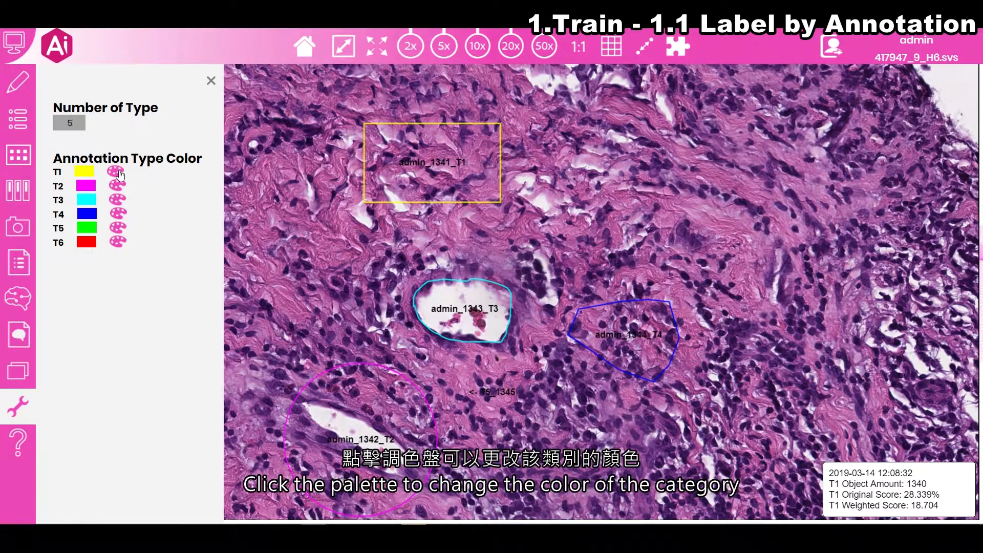
Change the T1 annotation color to light green (RGB 128, 255, 128).
{"action": "left_click", "coordinate": [117, 171]}
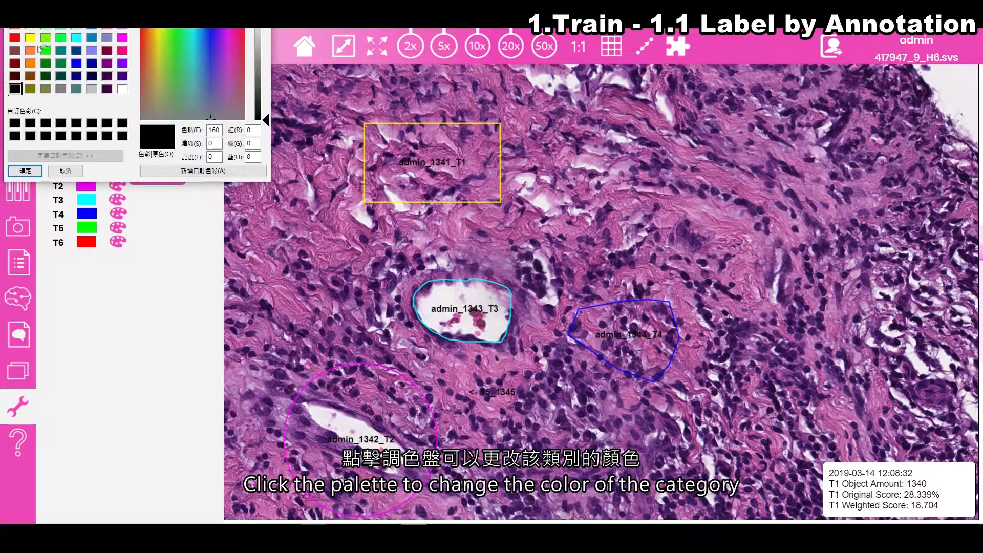
{"action": "left_click_drag", "start_coordinate": [127, 4], "coordinate": [371, 100]}
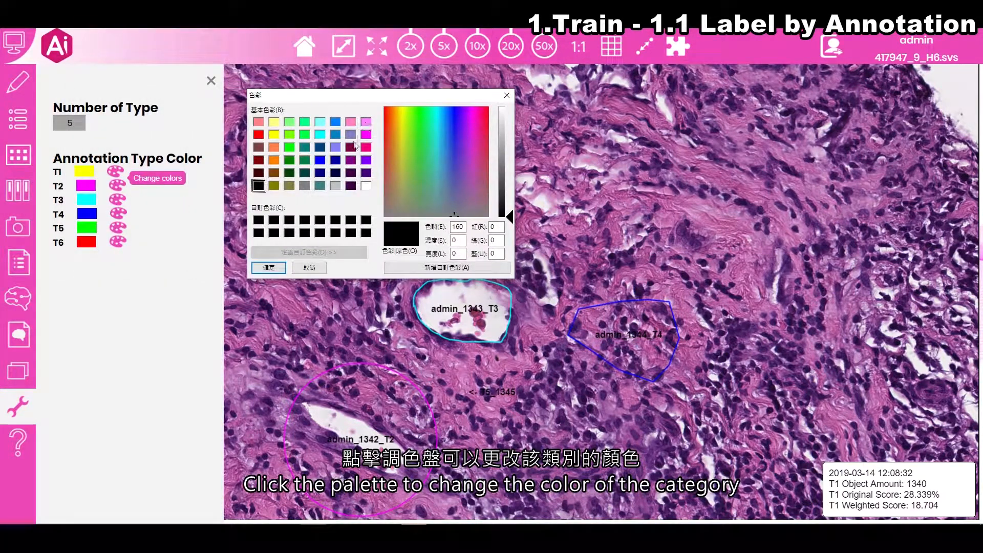
{"action": "left_click", "coordinate": [290, 122]}
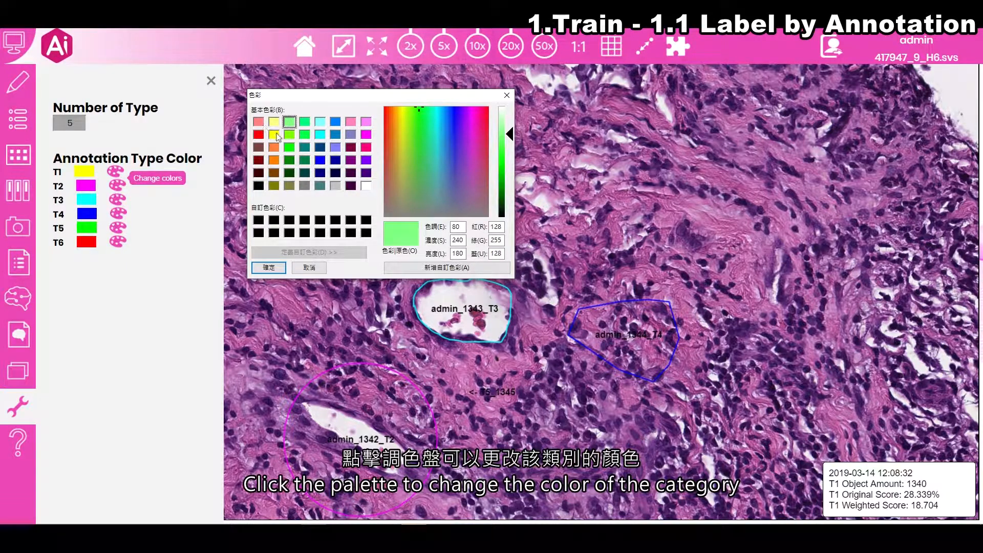
{"action": "left_click", "coordinate": [275, 125]}
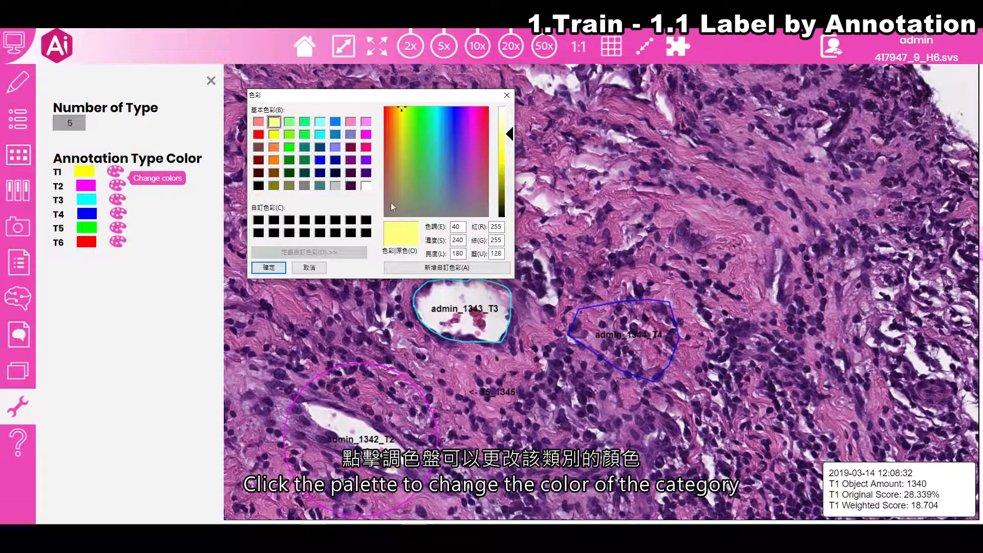
{"action": "left_click", "coordinate": [290, 122]}
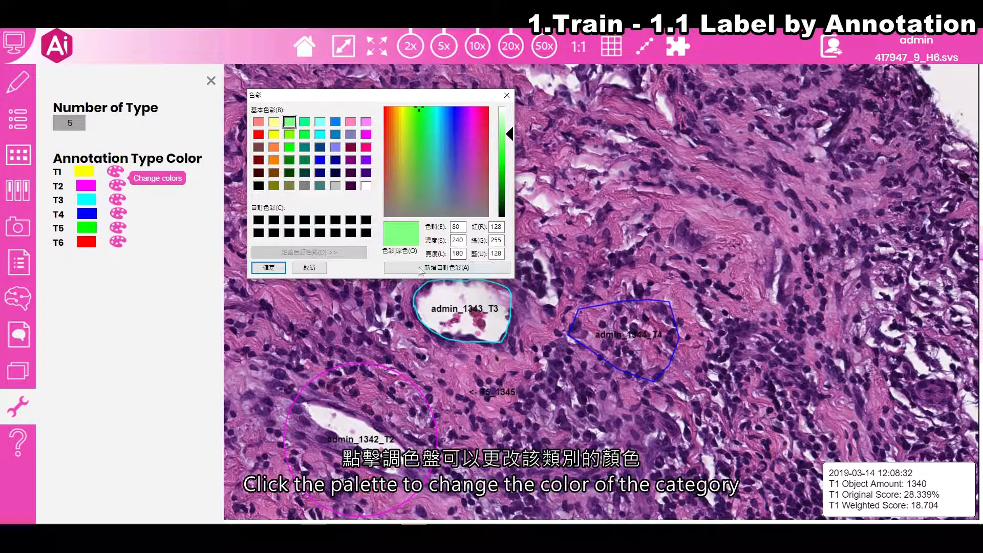
{"action": "left_click", "coordinate": [275, 268]}
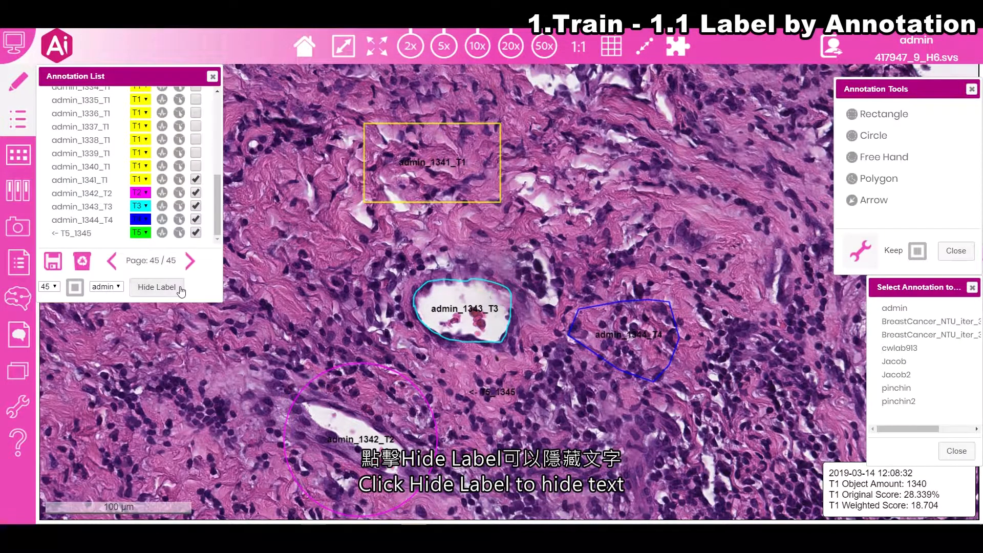
Hide and reshow the annotation labels on the slide, and delete the checked annotations 1341 to 1345.
{"action": "left_click", "coordinate": [175, 290]}
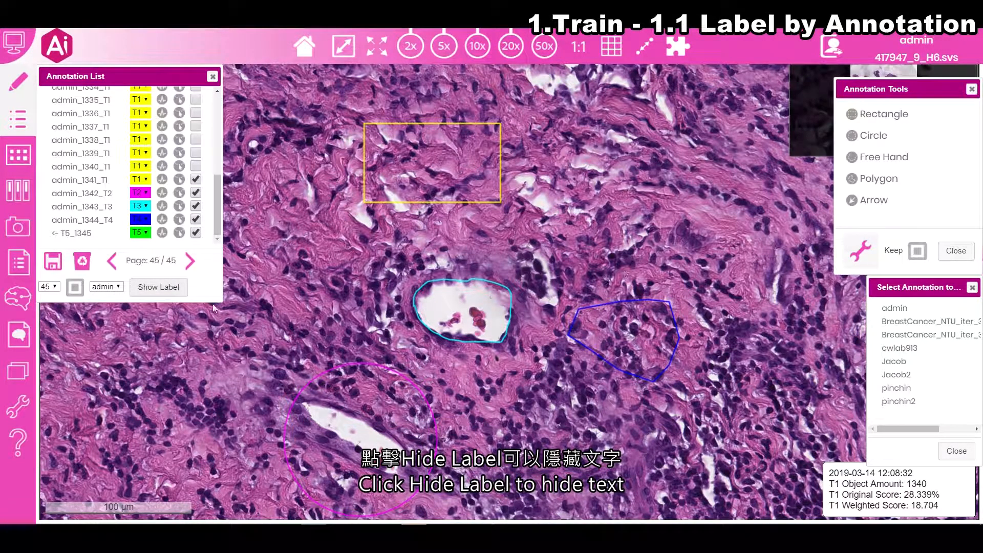
{"action": "left_click", "coordinate": [171, 298]}
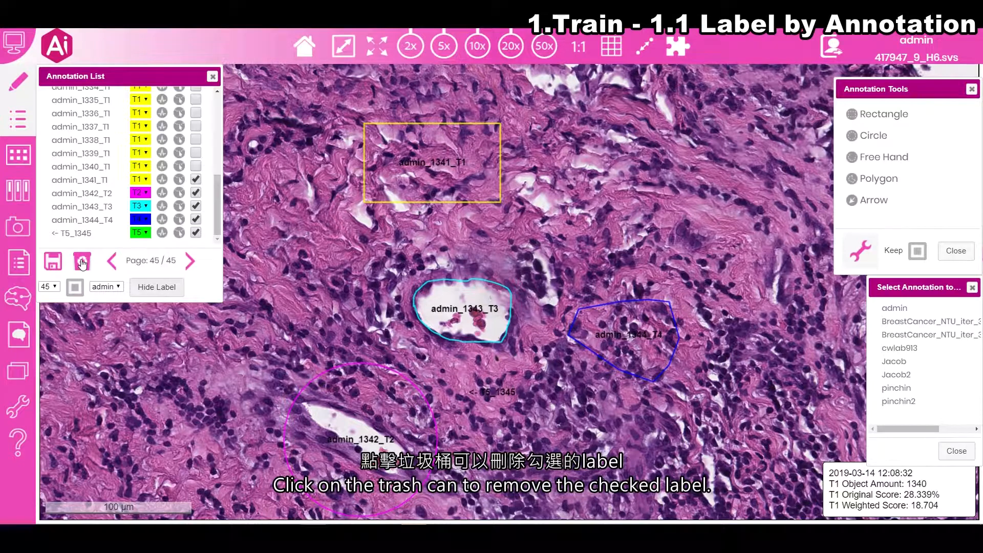
{"action": "left_click", "coordinate": [82, 263]}
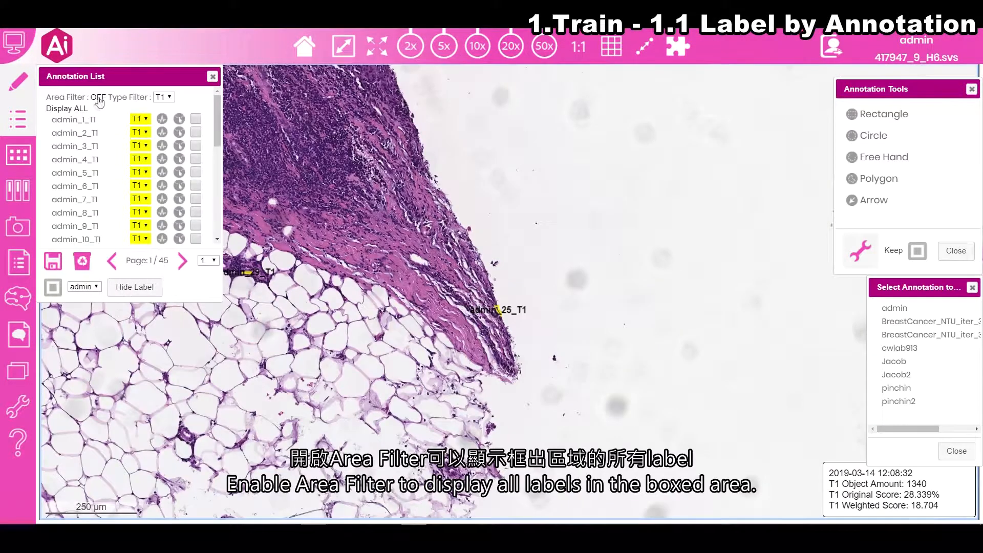
Turn on the Area Filter and box the tissue edge region to list only the annotations inside it.
{"action": "left_click", "coordinate": [99, 97]}
{"action": "mouse_move", "coordinate": [307, 171]}
{"action": "left_mouse_down"}
{"action": "mouse_move", "coordinate": [487, 288]}
{"action": "mouse_move", "coordinate": [558, 415]}
{"action": "left_mouse_up"}
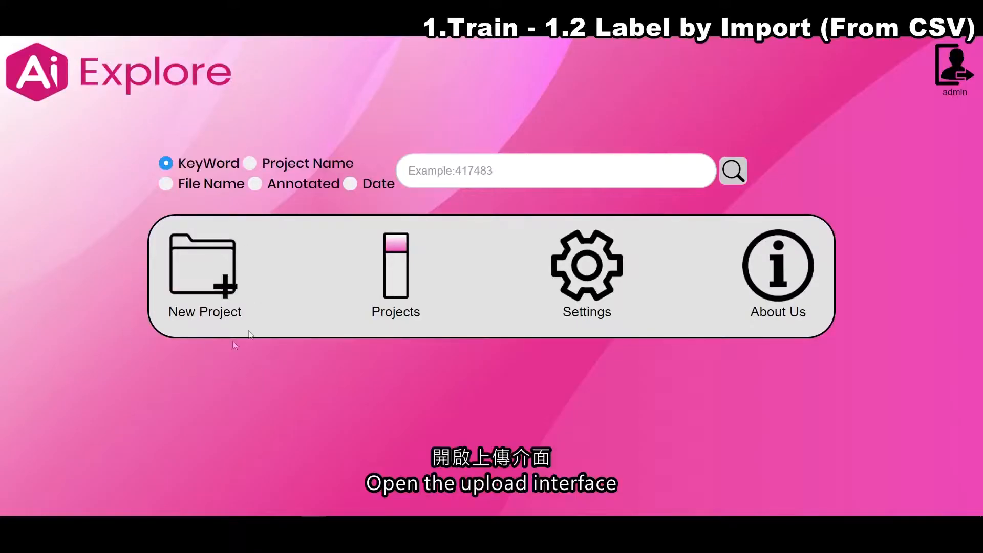
Open the New Project upload dialog and choose the NIH_temp folder as the destination path.
{"action": "left_click", "coordinate": [206, 276]}
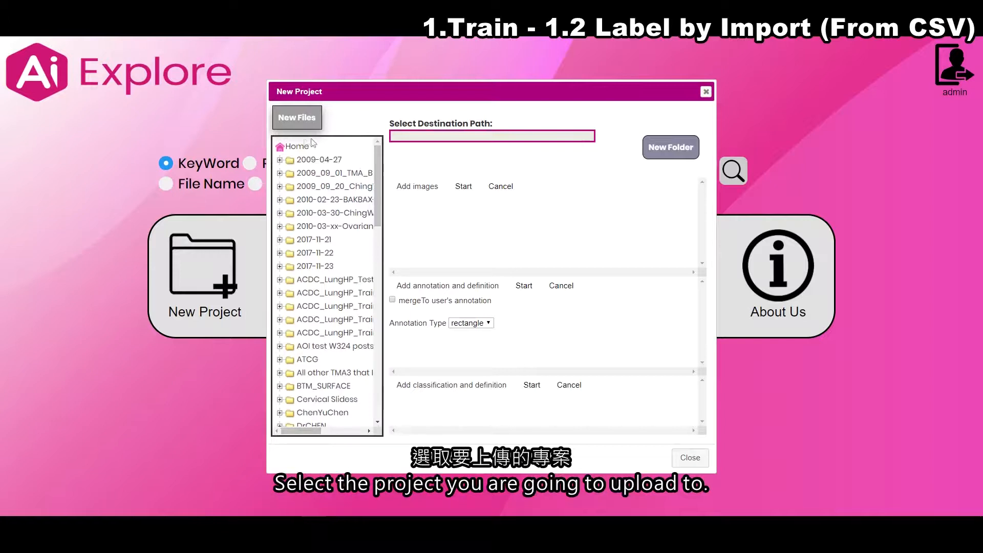
{"action": "scroll", "coordinate": [357, 361], "scroll_direction": "down", "scroll_amount": 3}
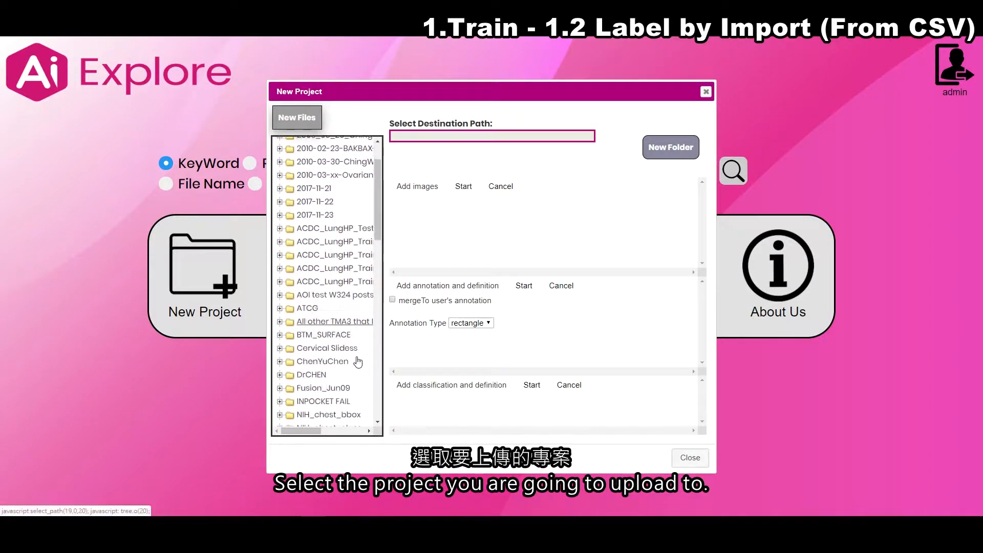
{"action": "left_click", "coordinate": [314, 392]}
{"action": "scroll", "coordinate": [313, 396], "scroll_direction": "down", "scroll_amount": 3}
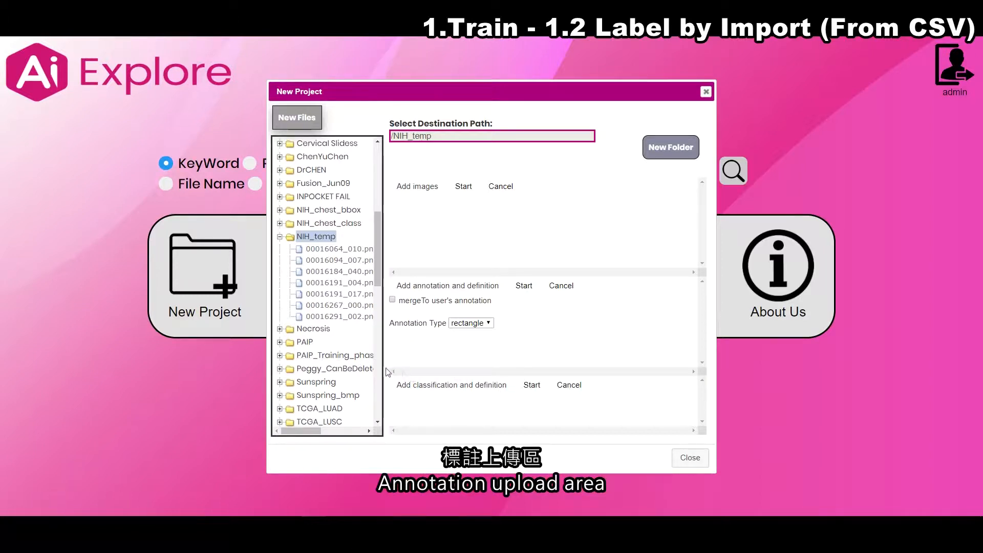
Add ASDF.csv and ASDF_def.csv from the DOCS\ret folder as the annotation and definition files.
{"action": "left_click", "coordinate": [427, 286]}
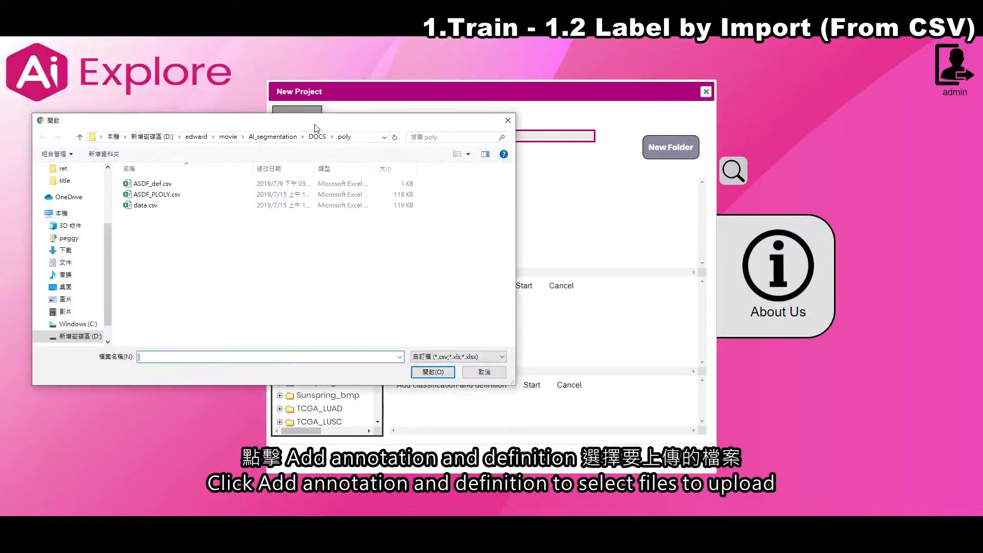
{"action": "left_click", "coordinate": [320, 125]}
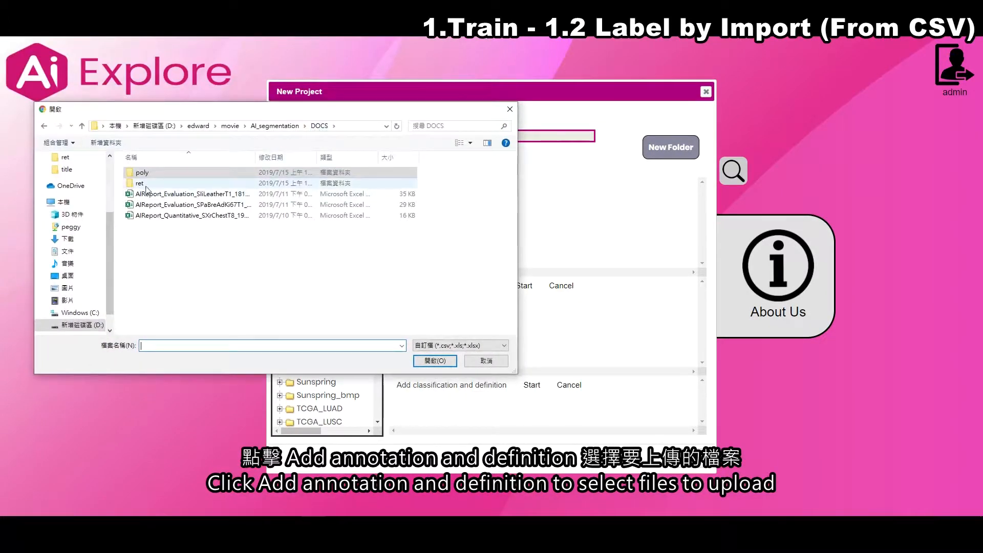
{"action": "double_click", "coordinate": [140, 183]}
{"action": "left_click_drag", "start_coordinate": [167, 207], "coordinate": [156, 176]}
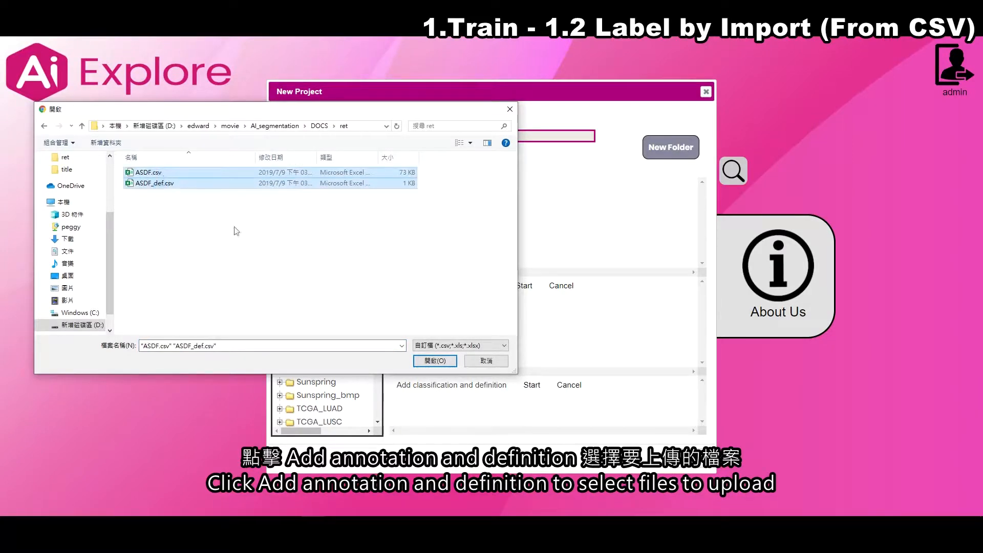
{"action": "left_click", "coordinate": [425, 360]}
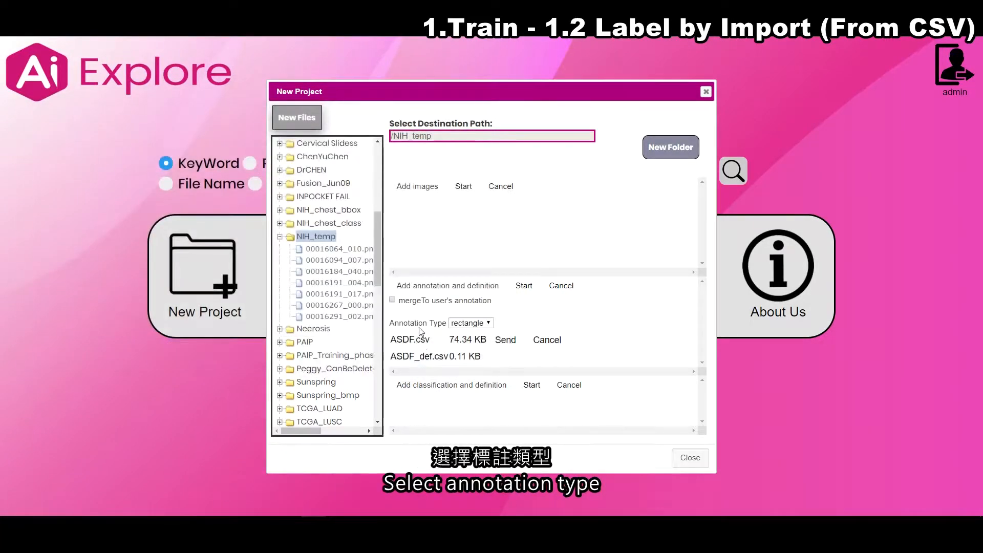
Upload the annotation files with annotation type rectangle and close the upload dialog.
{"action": "left_click", "coordinate": [492, 324]}
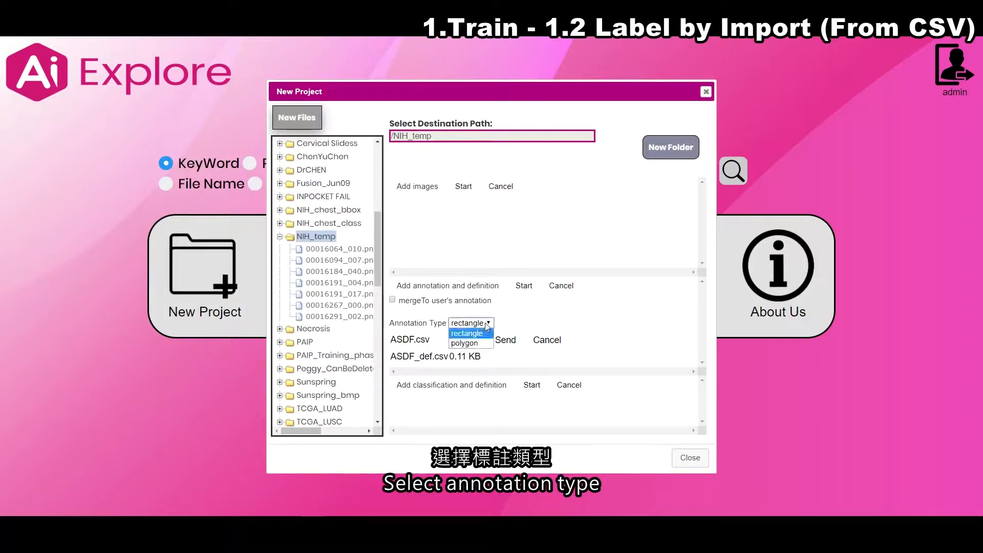
{"action": "left_click", "coordinate": [469, 335]}
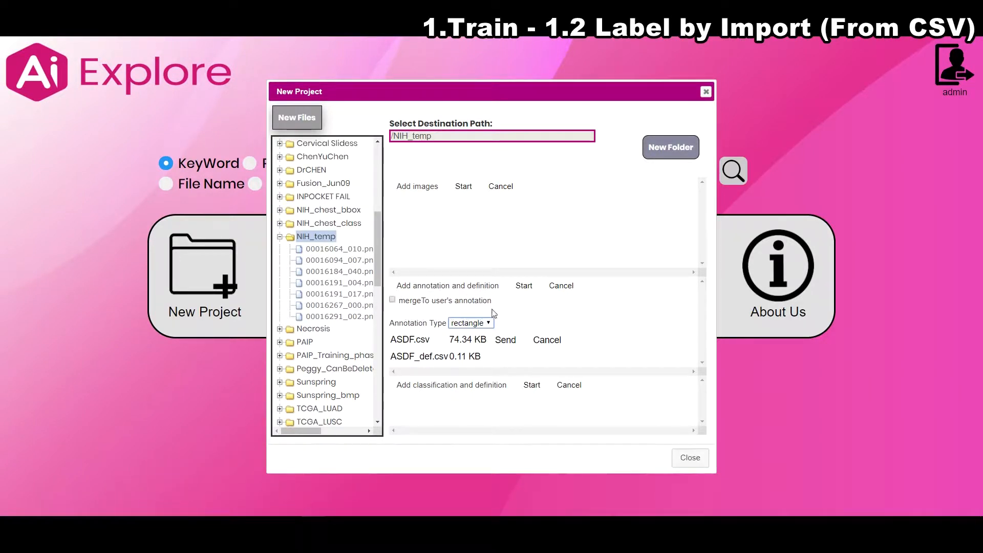
{"action": "left_click", "coordinate": [522, 288]}
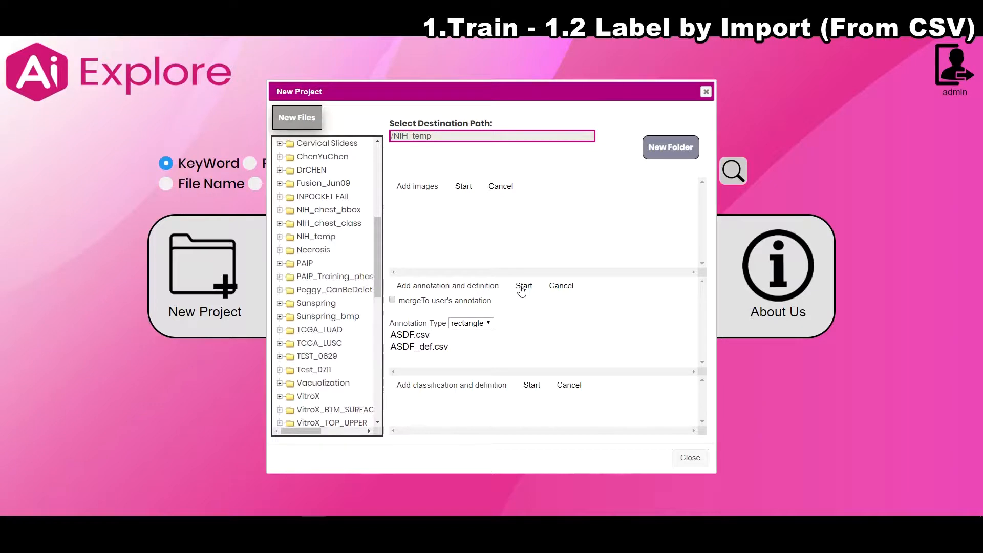
{"action": "left_click", "coordinate": [706, 92]}
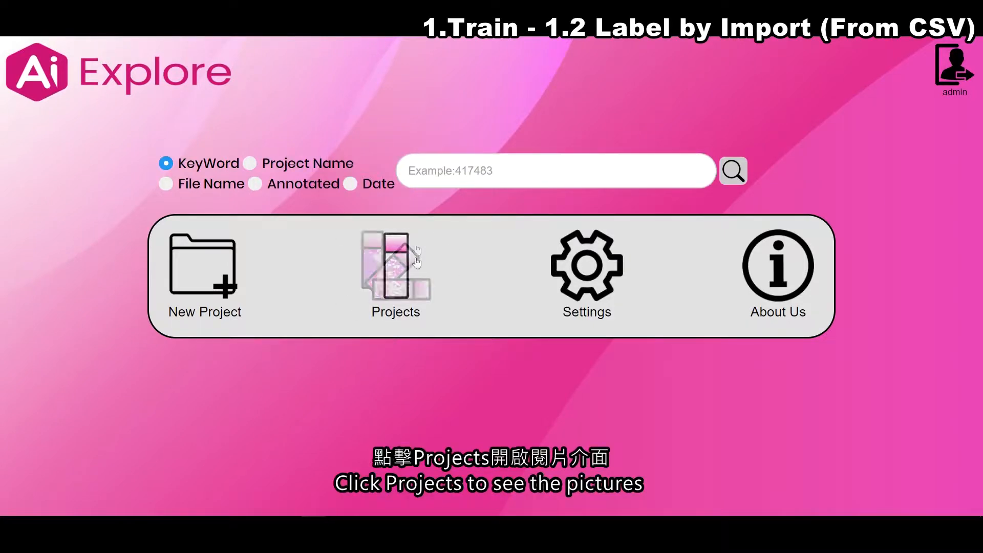
Open the project images and load the admin_ASDF annotations on 00016064_010.png and 00016094_007.png.
{"action": "left_click", "coordinate": [397, 287]}
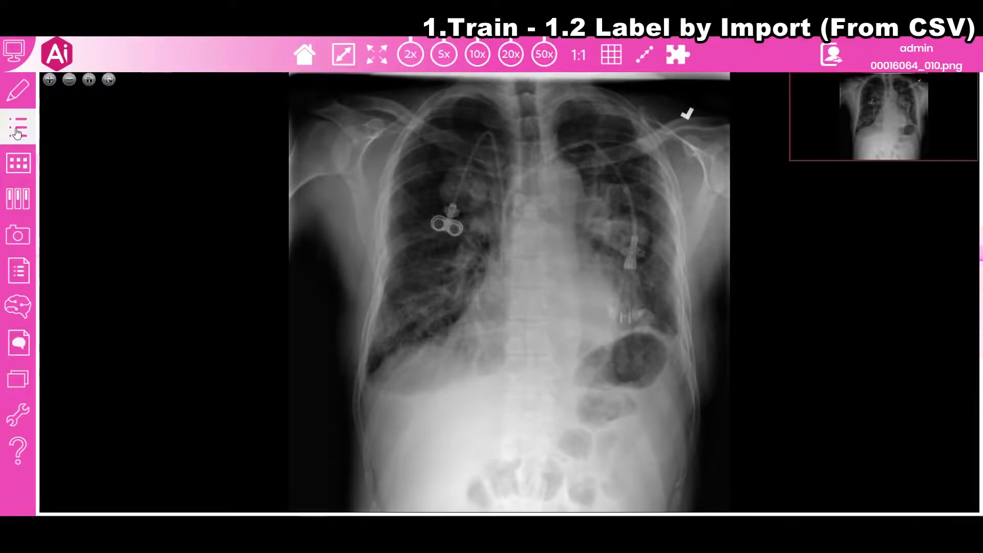
{"action": "left_click", "coordinate": [6, 118]}
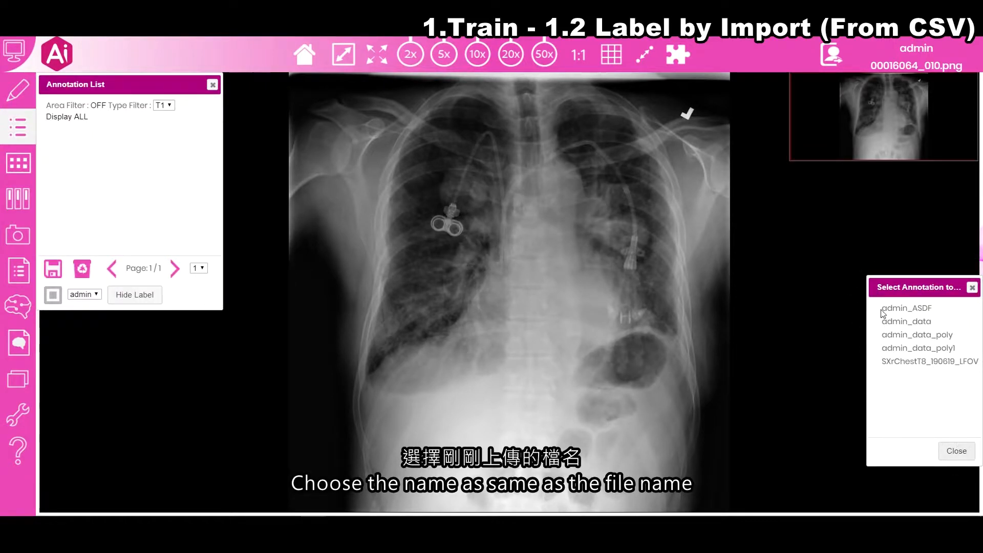
{"action": "left_click", "coordinate": [922, 309]}
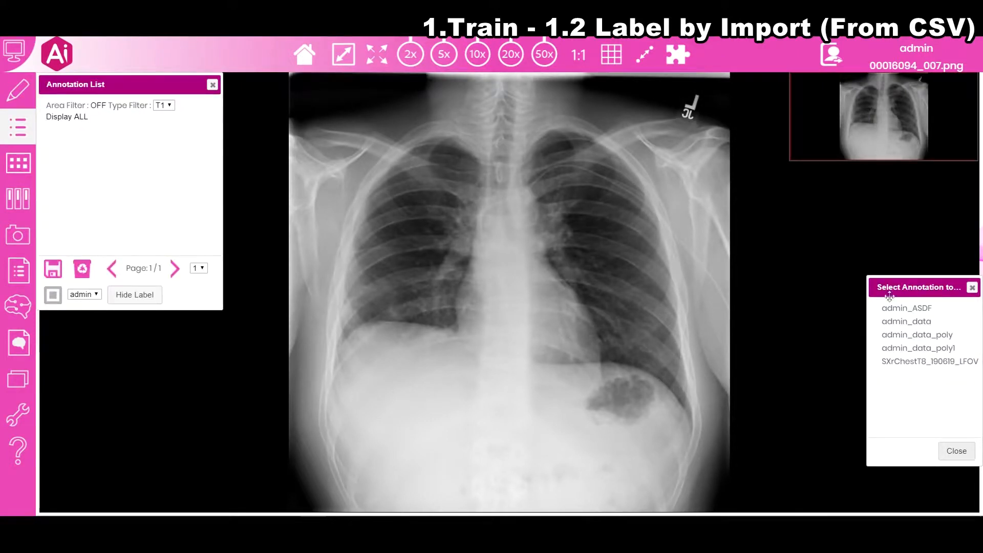
{"action": "left_click", "coordinate": [929, 310]}
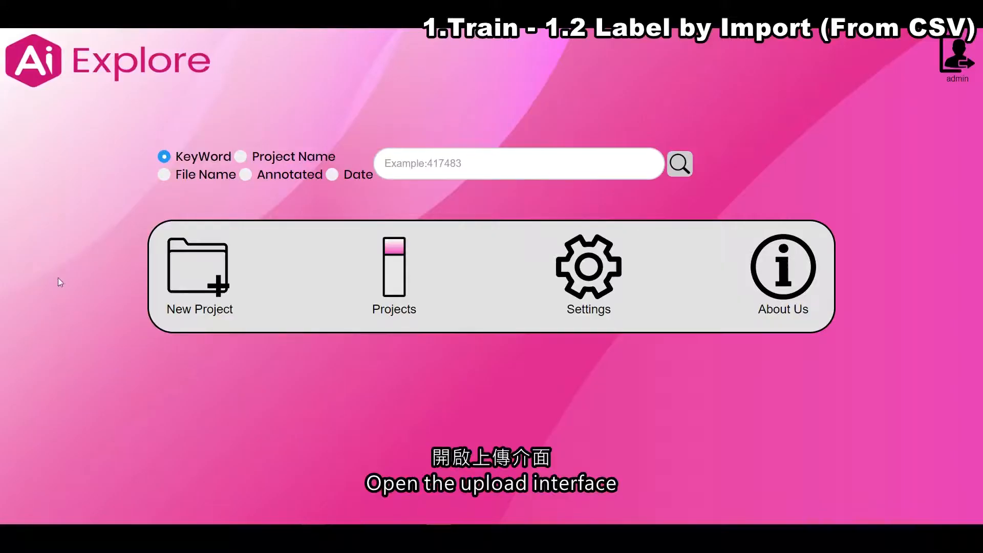
Reopen the New Project upload dialog and choose the tainan_train folder as the destination path.
{"action": "left_click", "coordinate": [212, 261]}
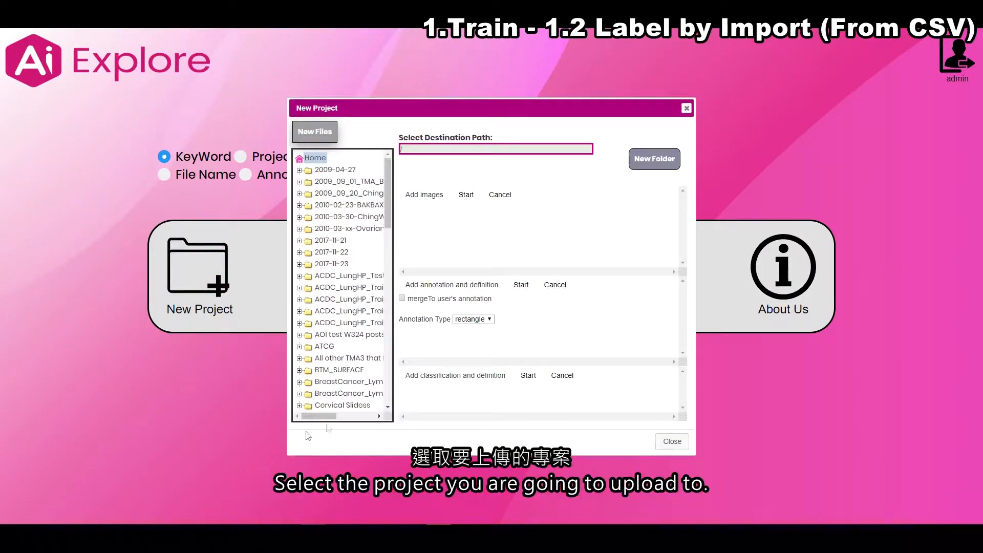
{"action": "scroll", "coordinate": [311, 331], "scroll_direction": "down", "scroll_amount": 5}
{"action": "scroll", "coordinate": [310, 331], "scroll_direction": "down", "scroll_amount": 8}
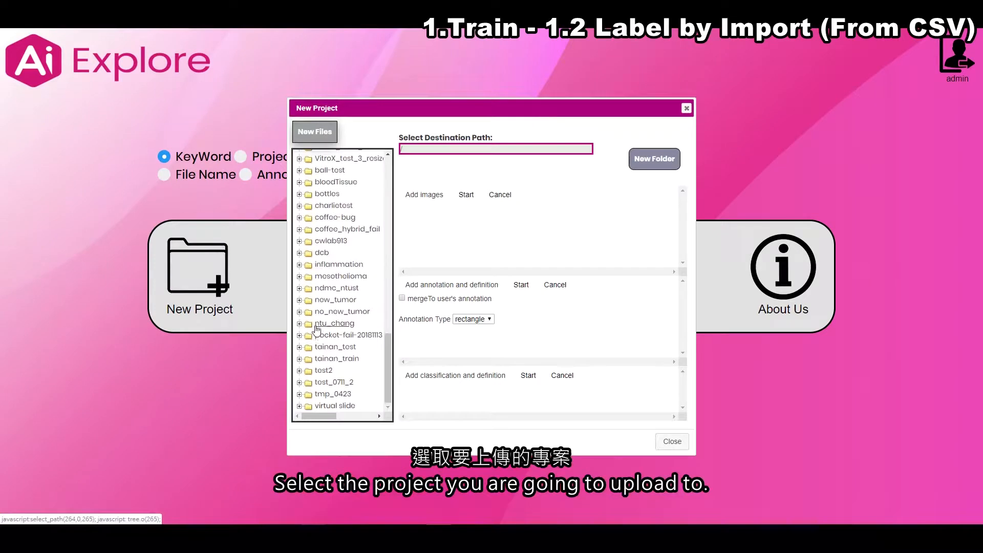
{"action": "left_click", "coordinate": [337, 358]}
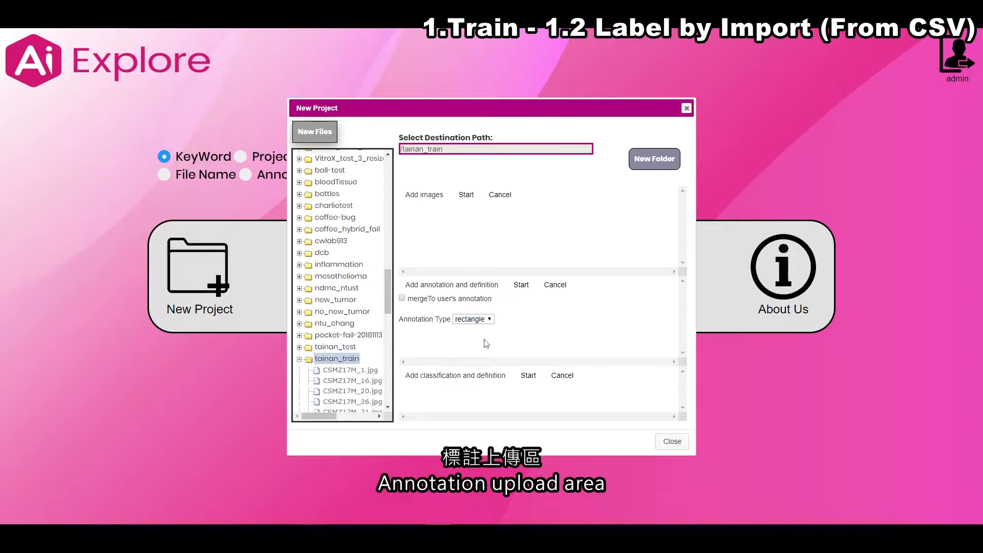
Add ANNO_poly.csv and ANNO_poly_def.csv from the DOCS\poly folder as the annotation and definition files.
{"action": "left_click", "coordinate": [453, 285]}
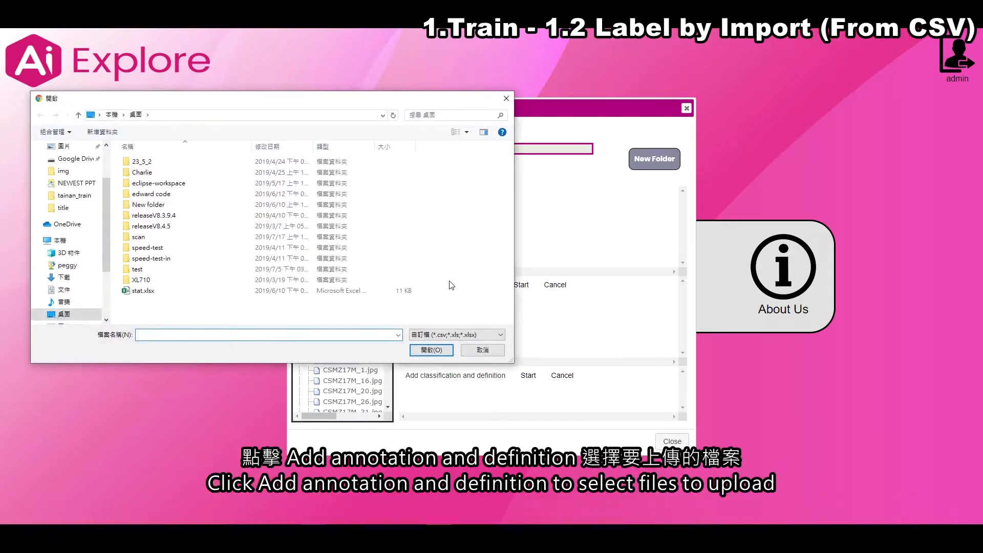
{"action": "scroll", "coordinate": [72, 256], "scroll_direction": "down", "scroll_amount": 2}
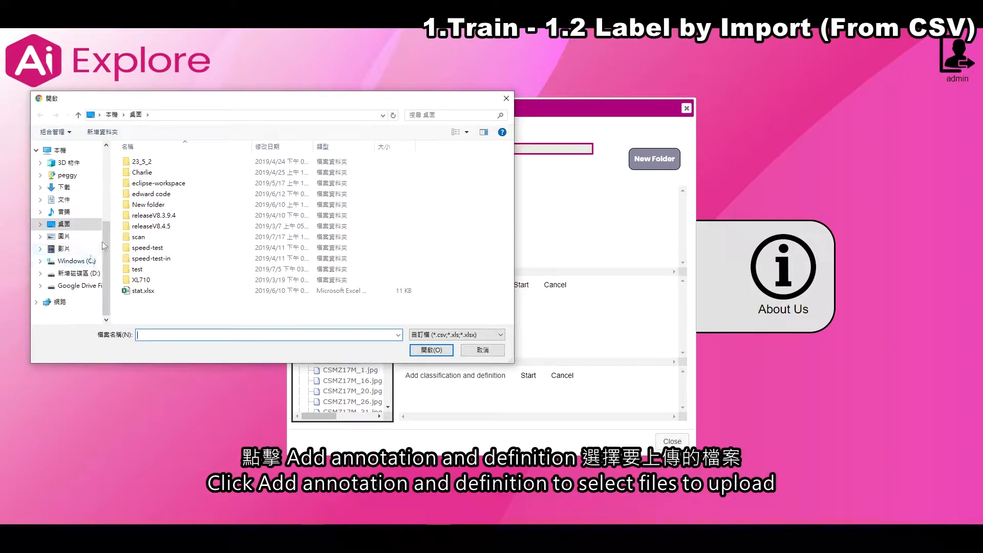
{"action": "left_click", "coordinate": [87, 273]}
{"action": "double_click", "coordinate": [145, 193]}
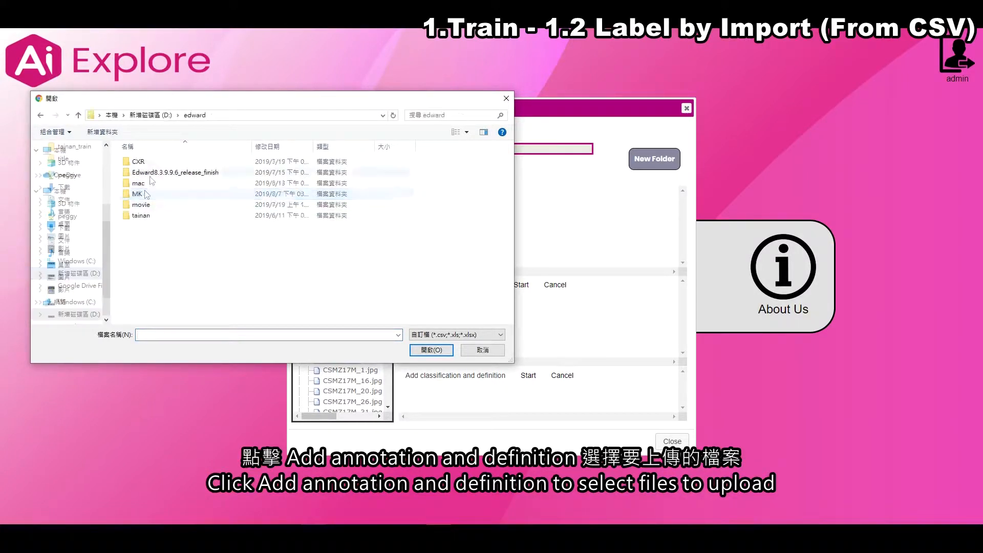
{"action": "double_click", "coordinate": [146, 205]}
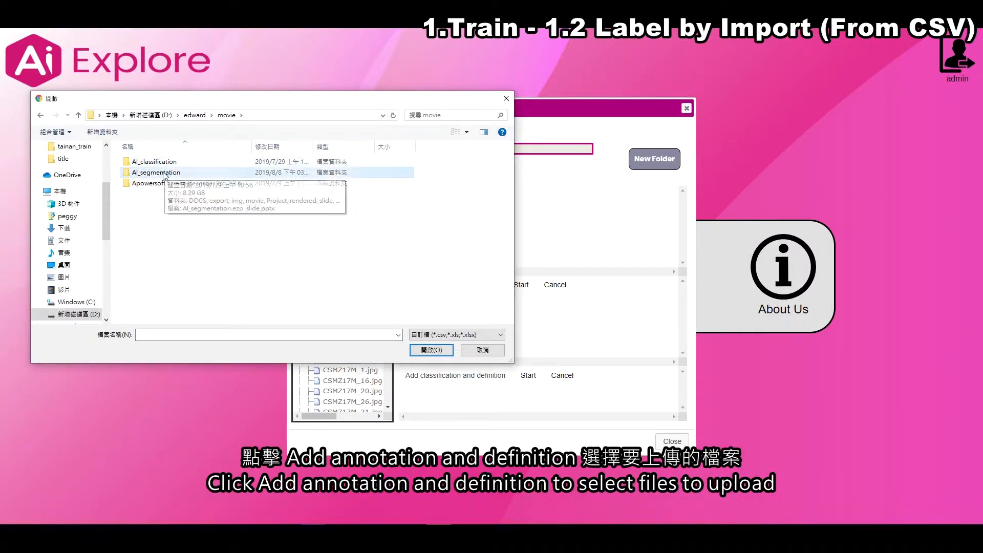
{"action": "double_click", "coordinate": [151, 172]}
{"action": "double_click", "coordinate": [148, 161]}
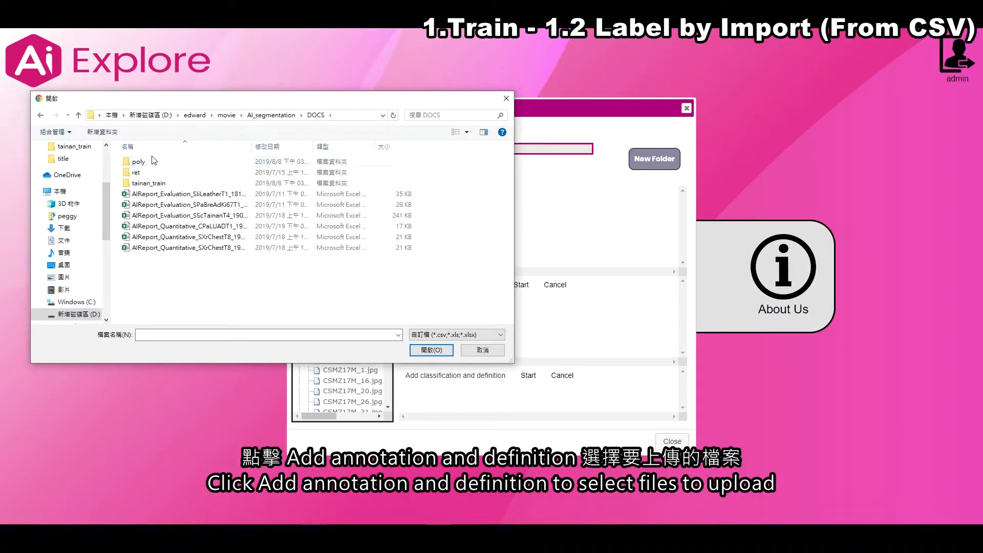
{"action": "double_click", "coordinate": [138, 162]}
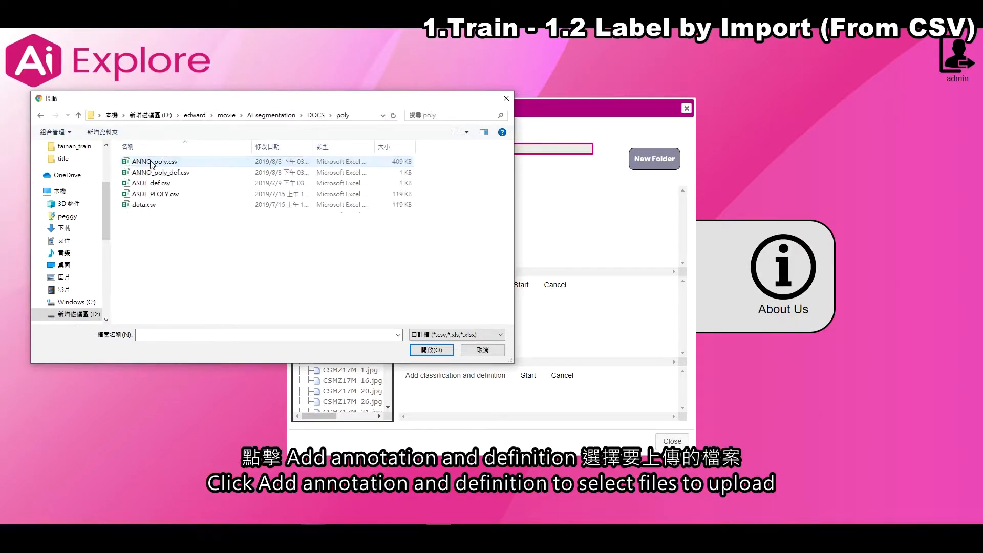
{"action": "left_click", "coordinate": [163, 162]}
{"action": "left_click", "coordinate": [172, 174], "text": "ctrl"}
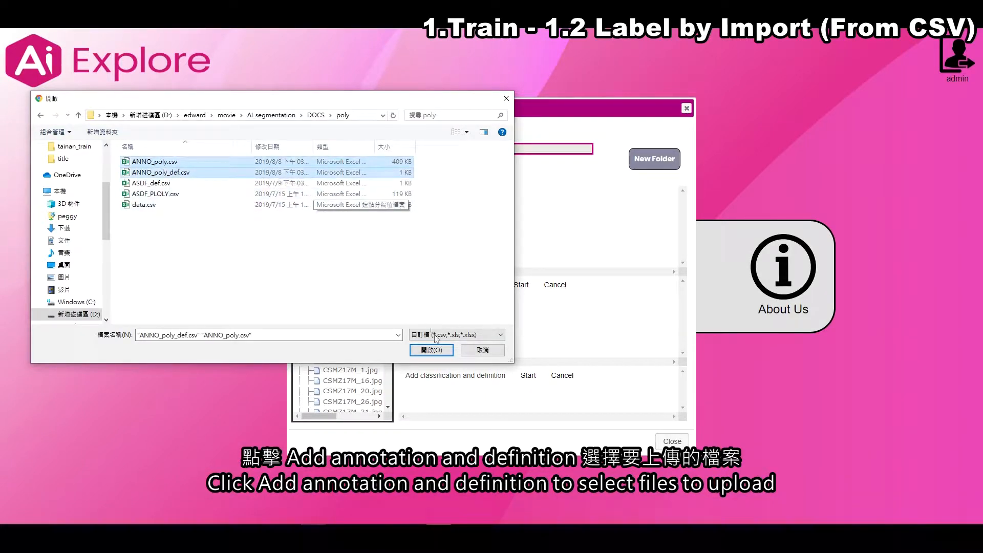
{"action": "left_click", "coordinate": [435, 351]}
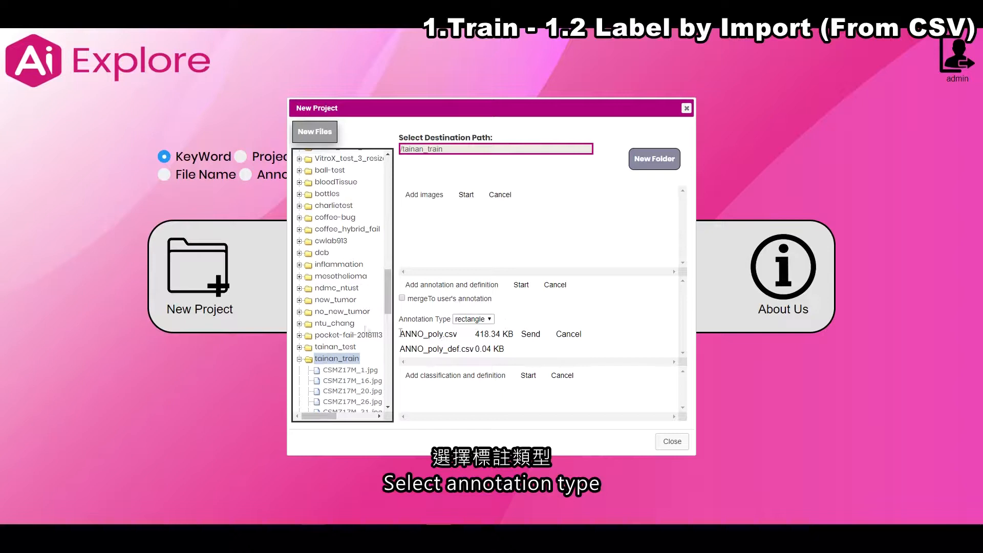
Set the annotation type to polygon and upload the annotation and definition files.
{"action": "left_click", "coordinate": [480, 322]}
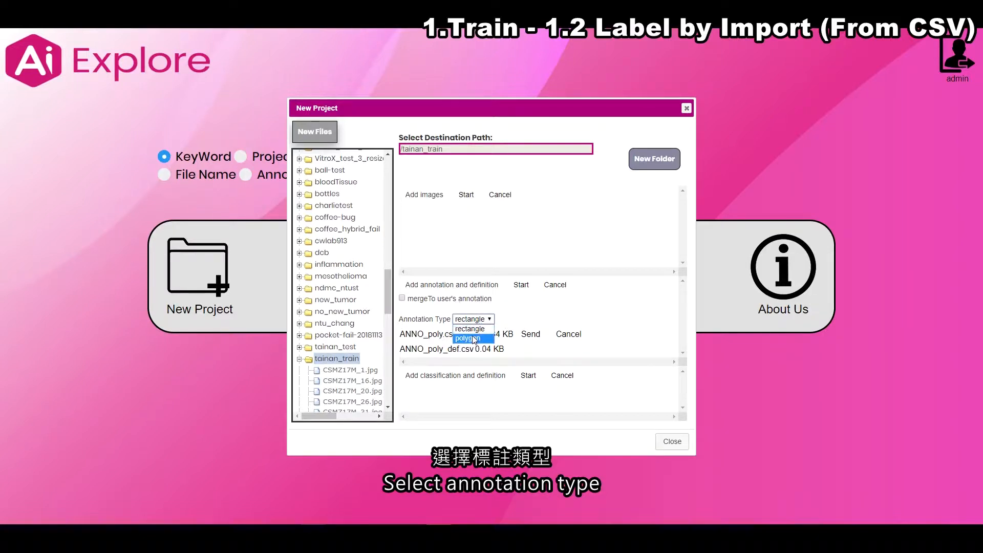
{"action": "left_click", "coordinate": [474, 338]}
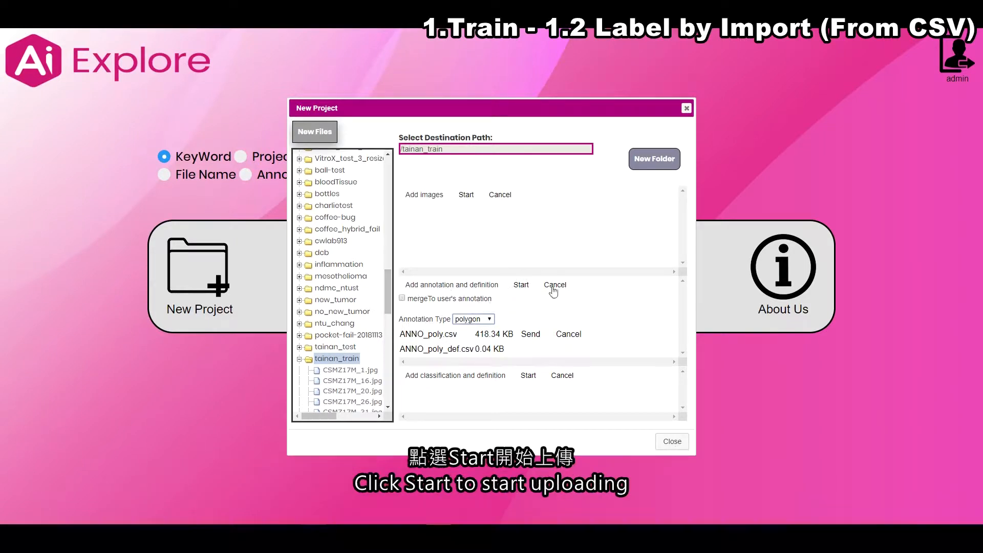
{"action": "left_click", "coordinate": [521, 286]}
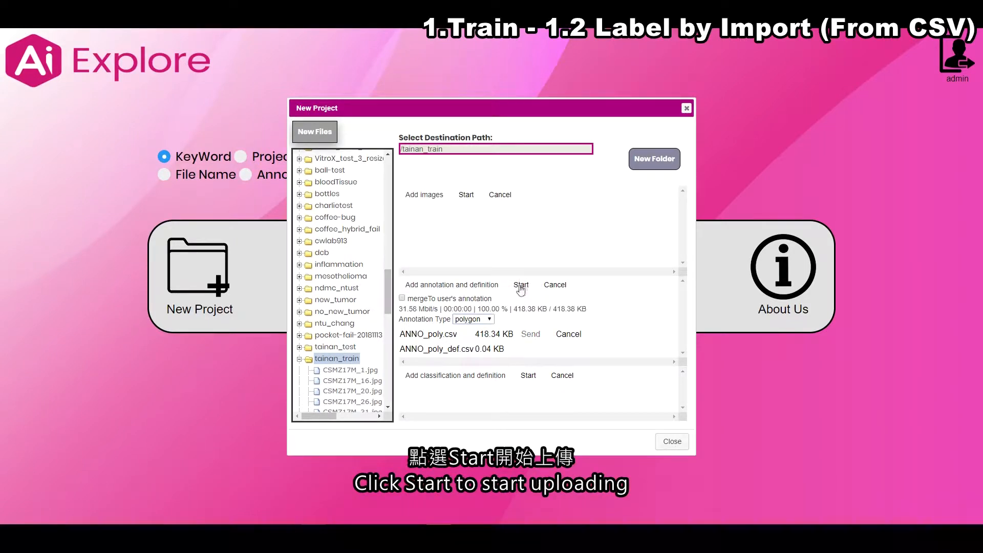
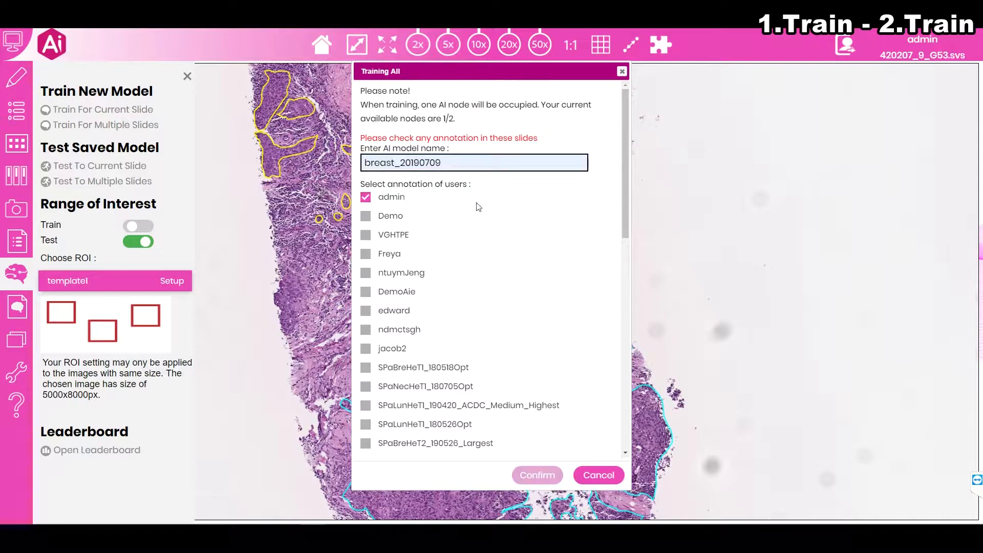
Select 417947_102_PR(1E2).svs, 417947_45_CK56.svs and 417947_85_Ki67.svs from the 417947 folder as the images to train on.
{"action": "scroll", "coordinate": [472, 211], "scroll_direction": "down", "scroll_amount": 10}
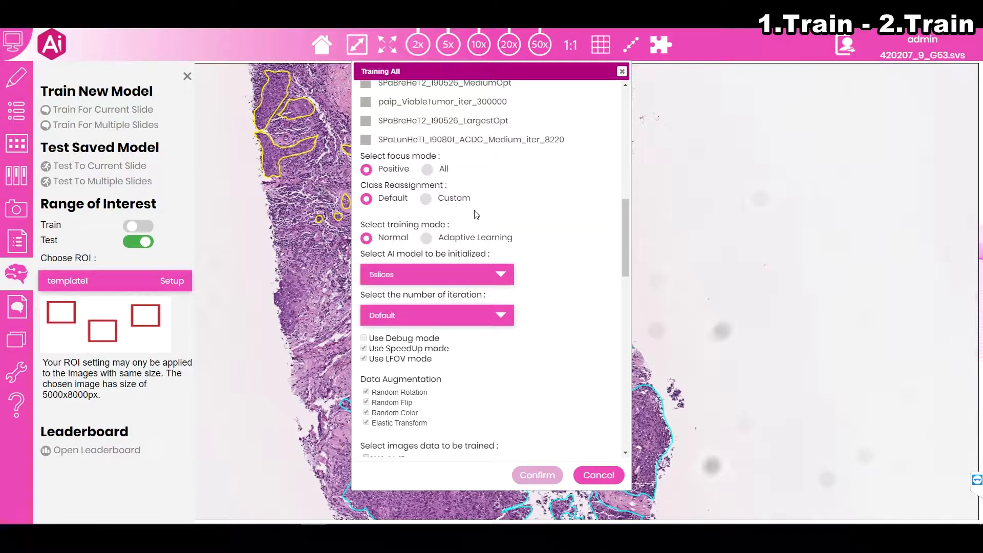
{"action": "scroll", "coordinate": [477, 217], "scroll_direction": "down", "scroll_amount": 5}
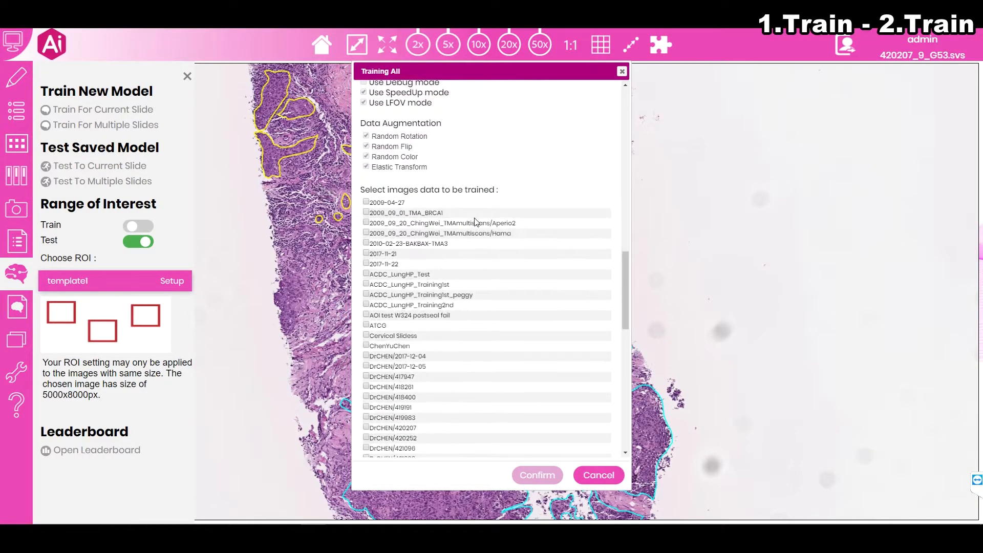
{"action": "scroll", "coordinate": [478, 231], "scroll_direction": "down", "scroll_amount": 2}
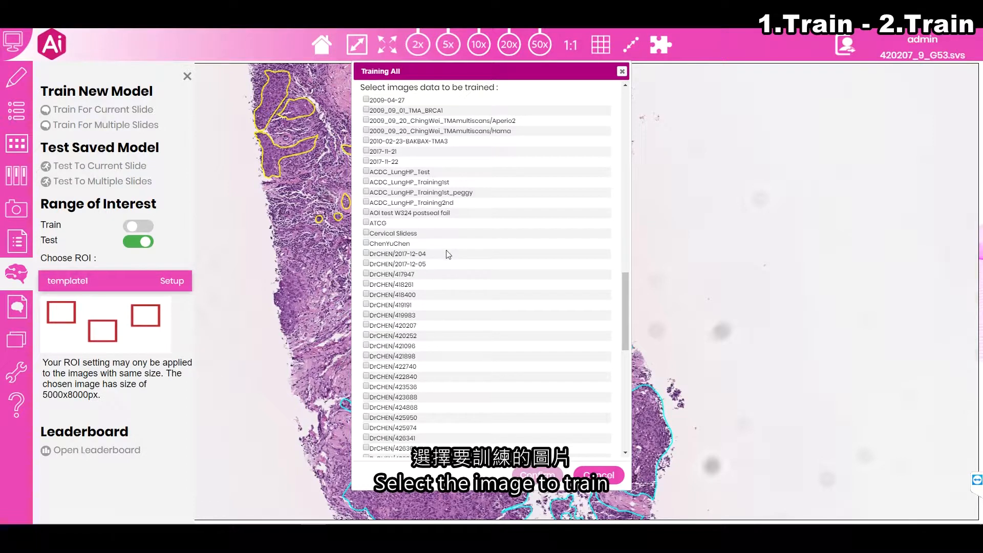
{"action": "left_click", "coordinate": [366, 275]}
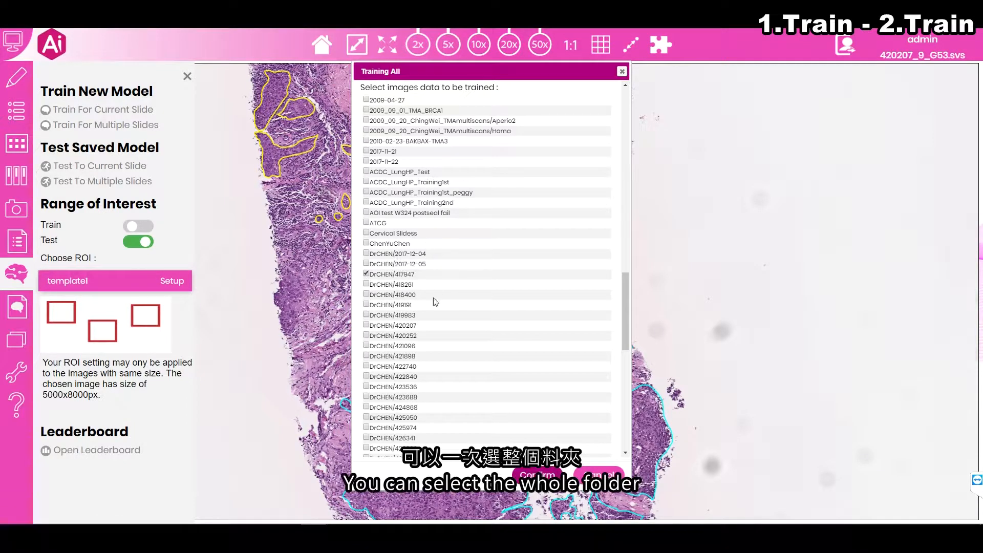
{"action": "left_click", "coordinate": [367, 274]}
{"action": "left_click", "coordinate": [392, 276]}
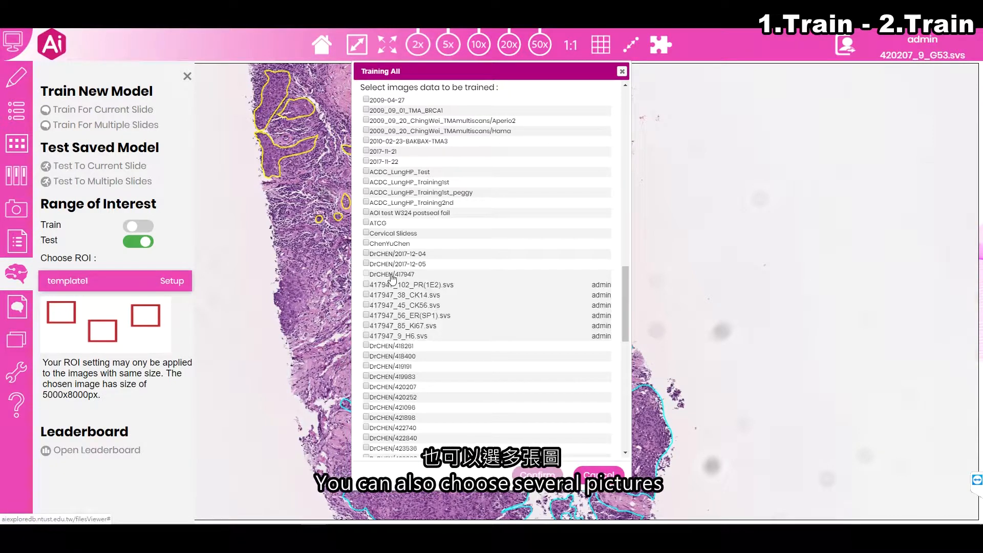
{"action": "left_click", "coordinate": [366, 285]}
{"action": "left_click", "coordinate": [366, 305]}
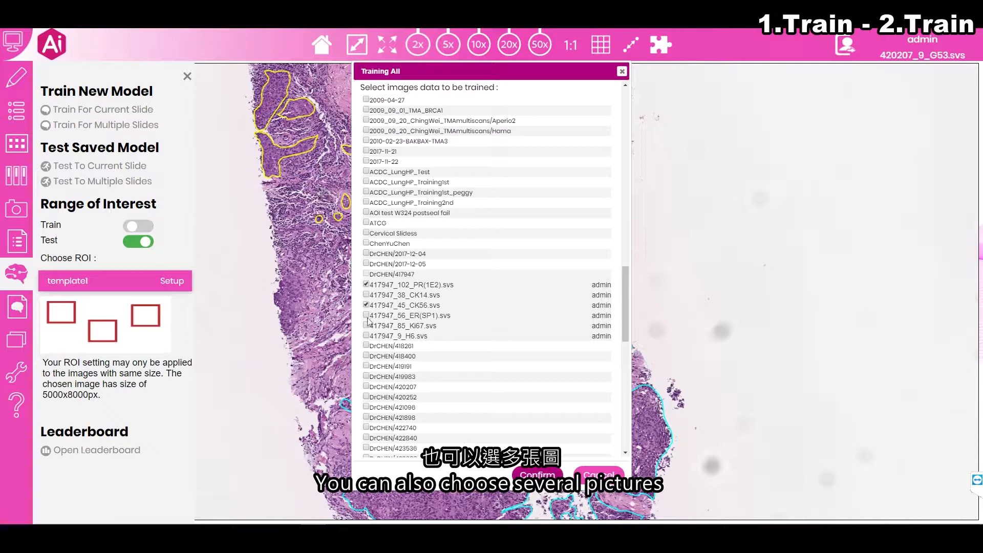
{"action": "left_click", "coordinate": [366, 326]}
Set the initial AI model to SPaBreHeT1_190104 with the Default number of iterations and start the training.
{"action": "scroll", "coordinate": [474, 288], "scroll_direction": "up", "scroll_amount": 15}
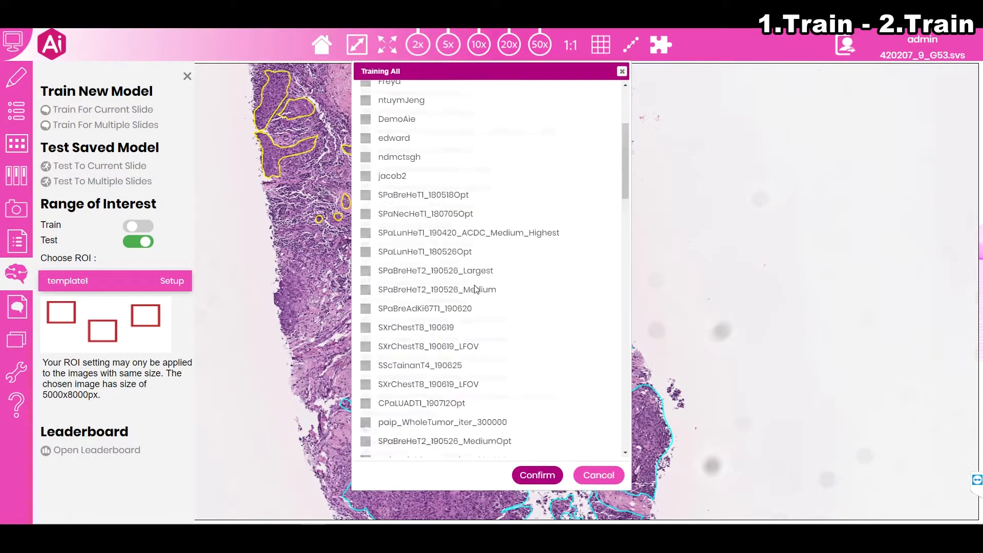
{"action": "scroll", "coordinate": [413, 209], "scroll_direction": "up", "scroll_amount": 1}
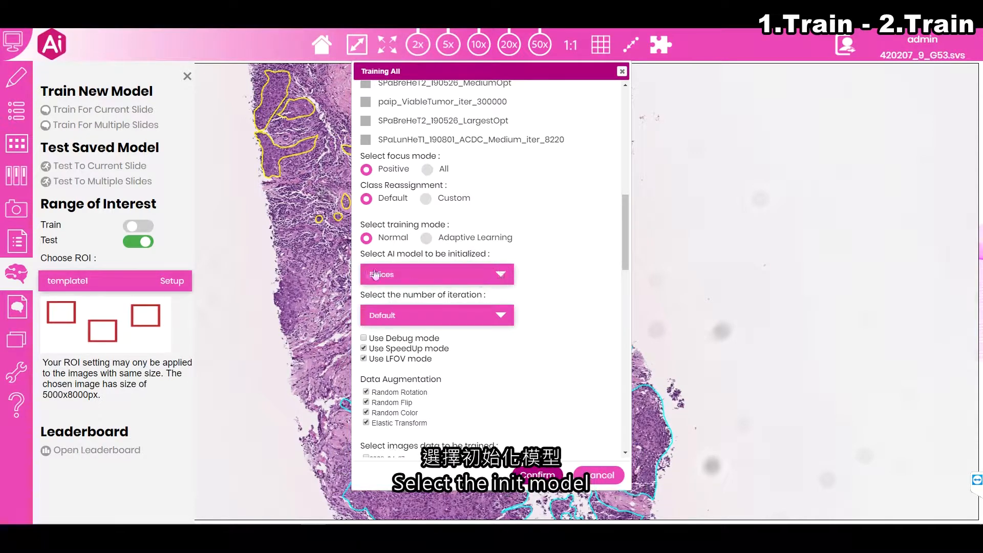
{"action": "left_click", "coordinate": [501, 279]}
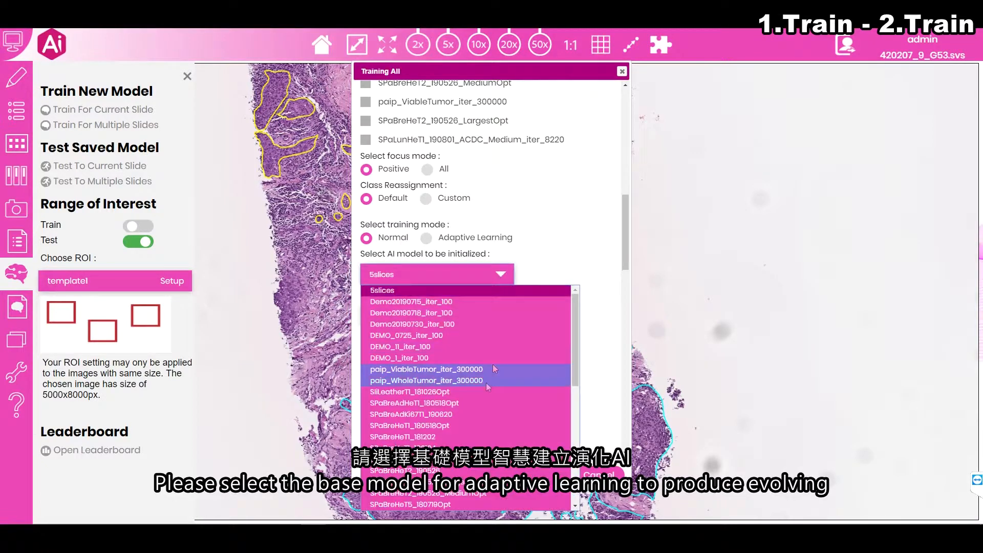
{"action": "left_click", "coordinate": [410, 447]}
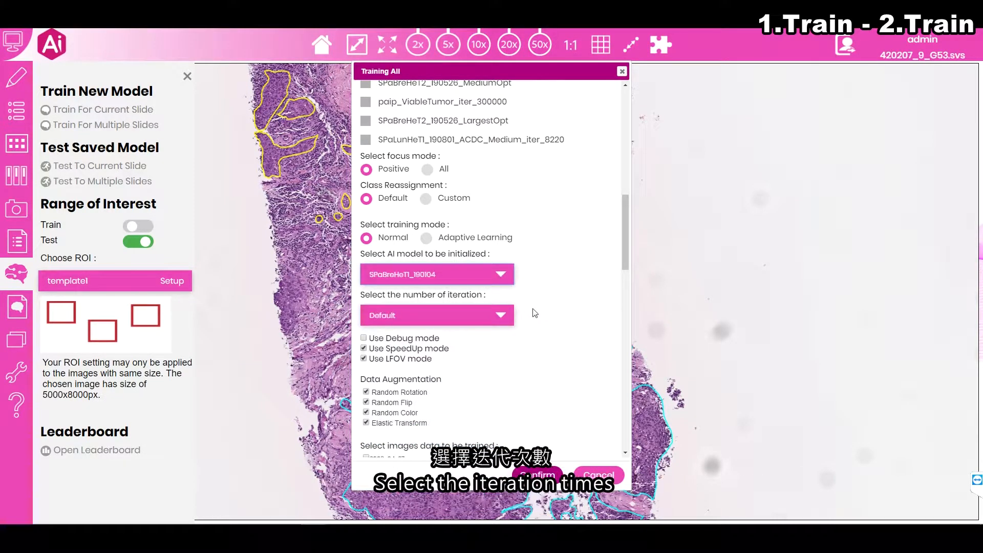
{"action": "left_click", "coordinate": [429, 321]}
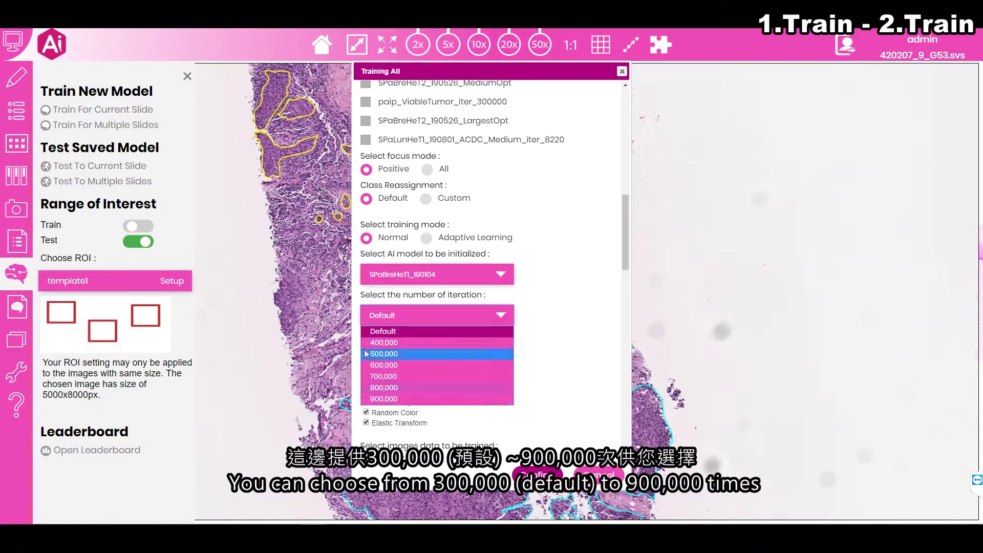
{"action": "left_click", "coordinate": [404, 333]}
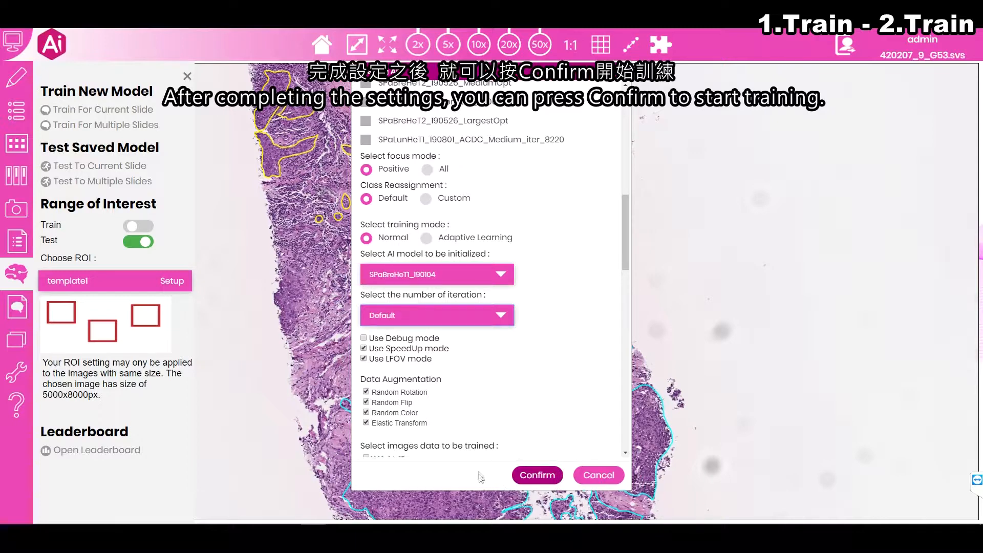
{"action": "left_click", "coordinate": [532, 474]}
{"action": "mouse_move", "coordinate": [845, 47]}
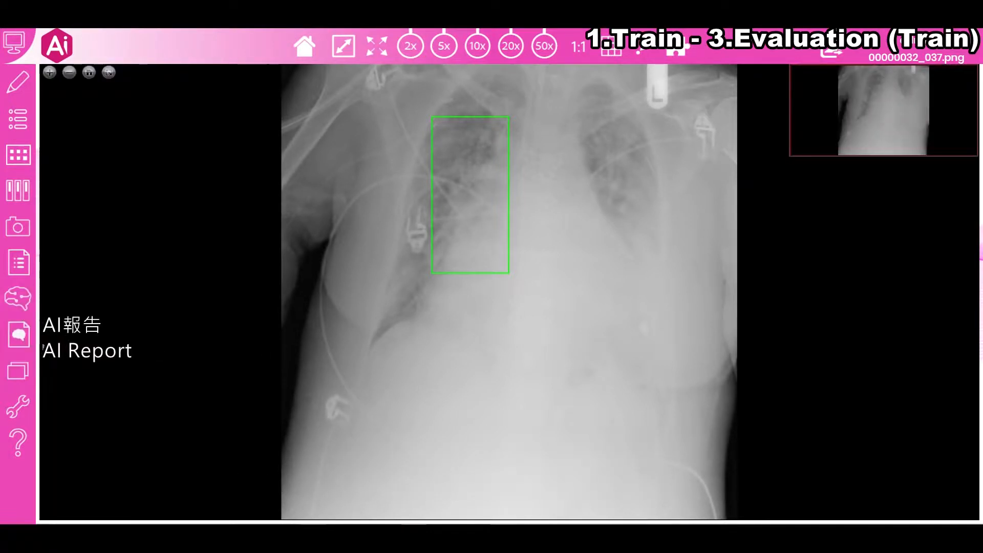
Open the AI report and load the Training evaluation of the Segment model SXrChestT8_190619.
{"action": "left_click", "coordinate": [19, 336]}
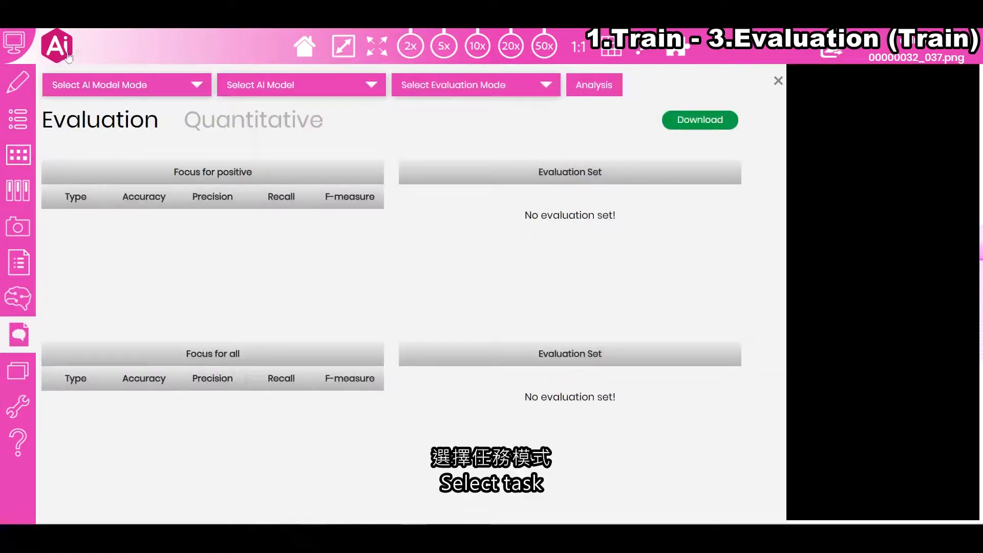
{"action": "left_click", "coordinate": [151, 89]}
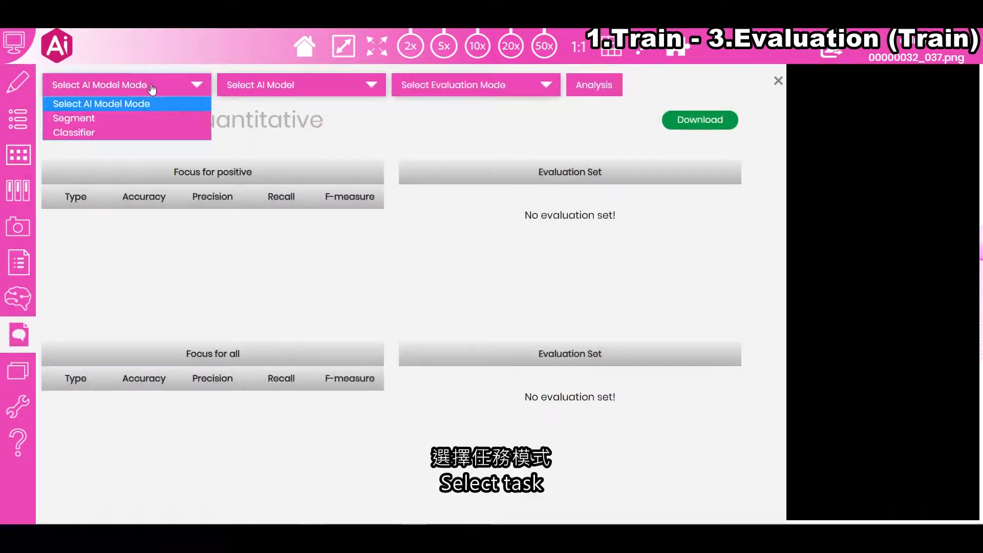
{"action": "left_click", "coordinate": [63, 119]}
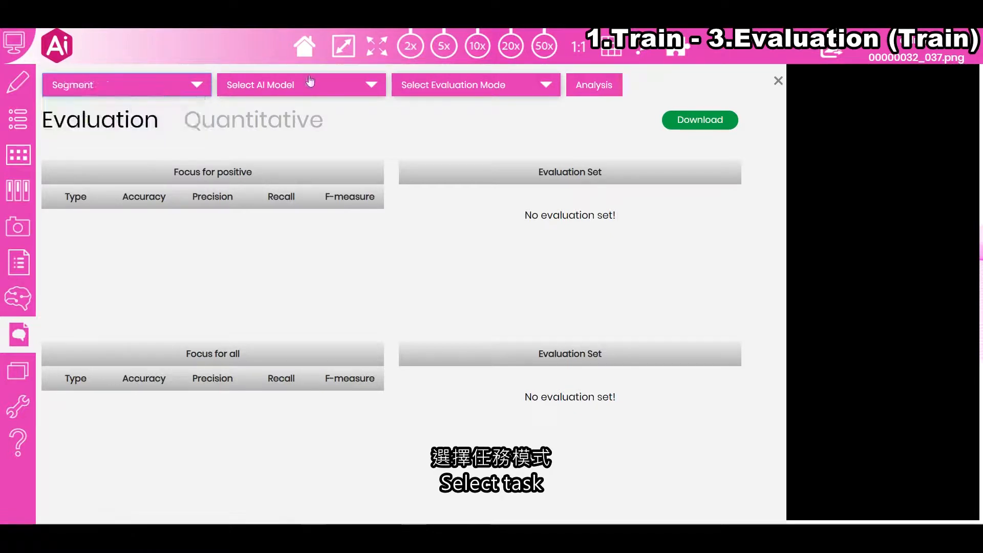
{"action": "left_click", "coordinate": [234, 79]}
{"action": "scroll", "coordinate": [287, 189], "scroll_direction": "down", "scroll_amount": 5}
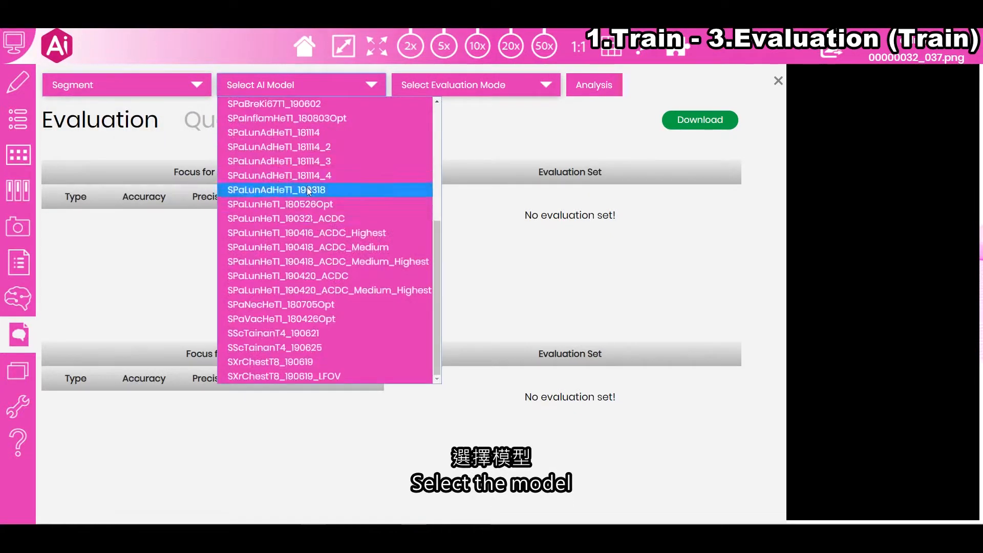
{"action": "left_click", "coordinate": [305, 348]}
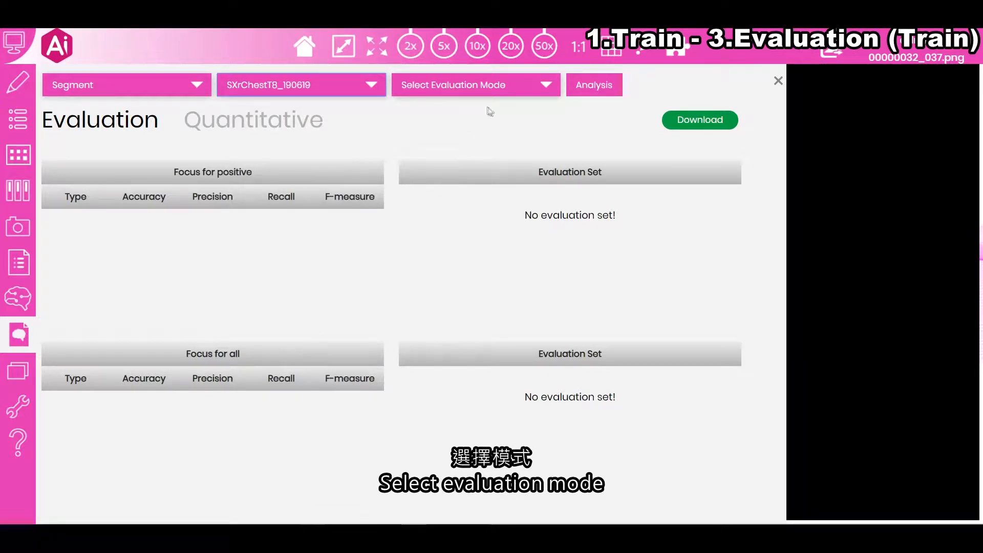
{"action": "left_click", "coordinate": [498, 96]}
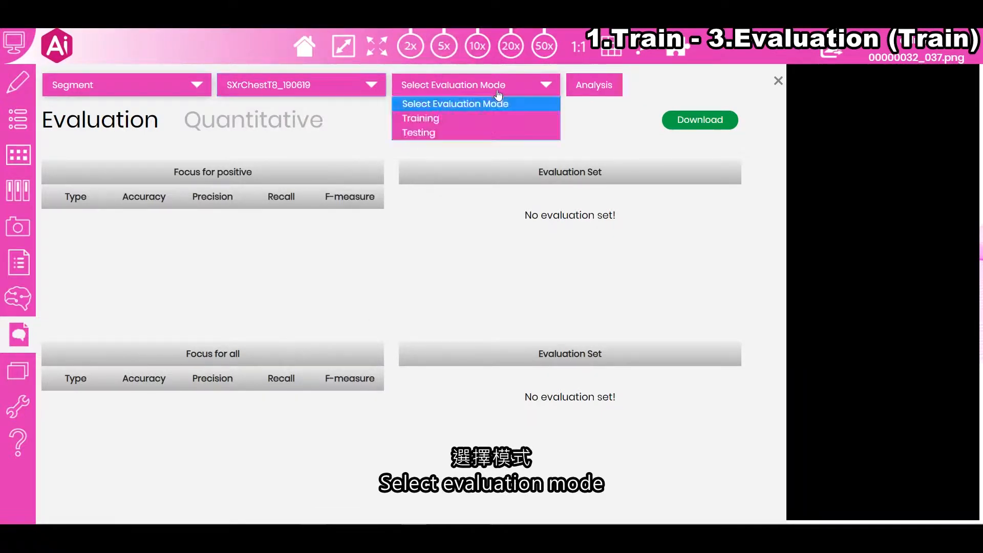
{"action": "left_click", "coordinate": [435, 118]}
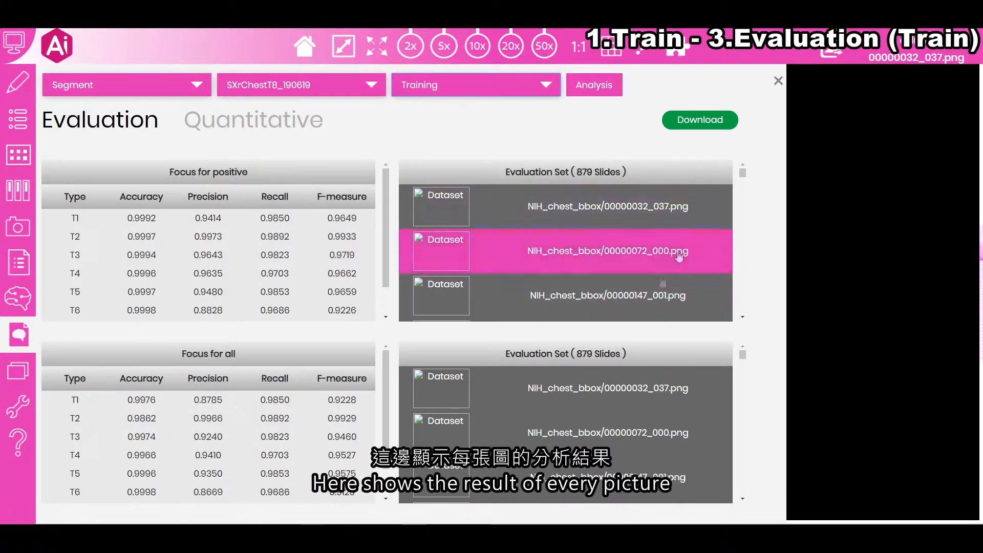
Examine the per-image results of 00000032_037.png and 00000072_000.png in the positive-focus evaluation set.
{"action": "left_click", "coordinate": [604, 213]}
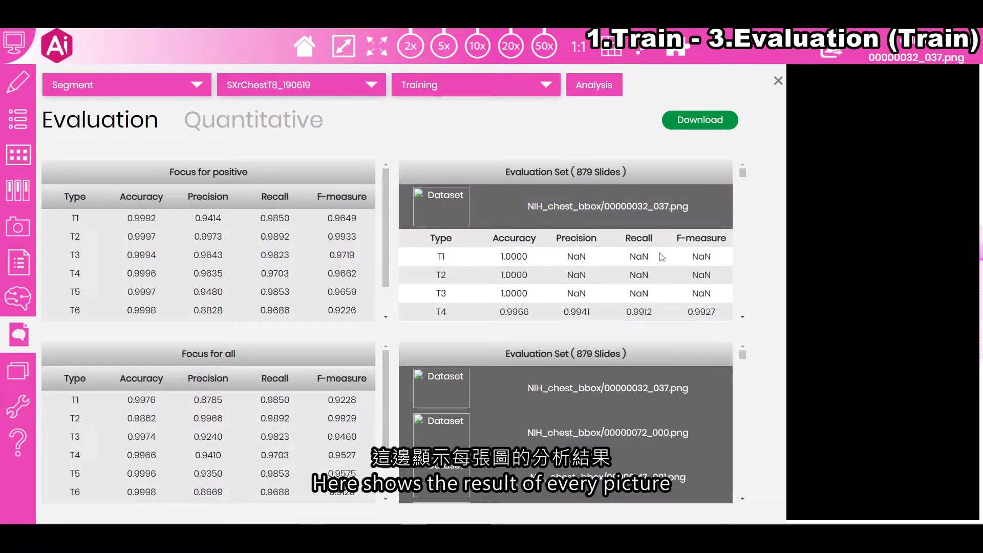
{"action": "scroll", "coordinate": [563, 256], "scroll_direction": "down", "scroll_amount": 4}
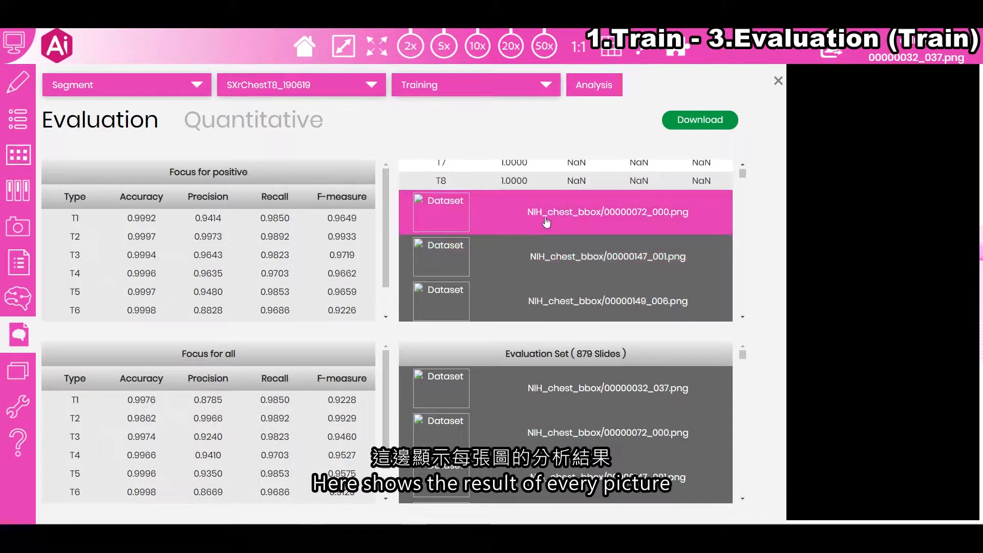
{"action": "left_click", "coordinate": [546, 222]}
{"action": "scroll", "coordinate": [545, 224], "scroll_direction": "down", "scroll_amount": 1}
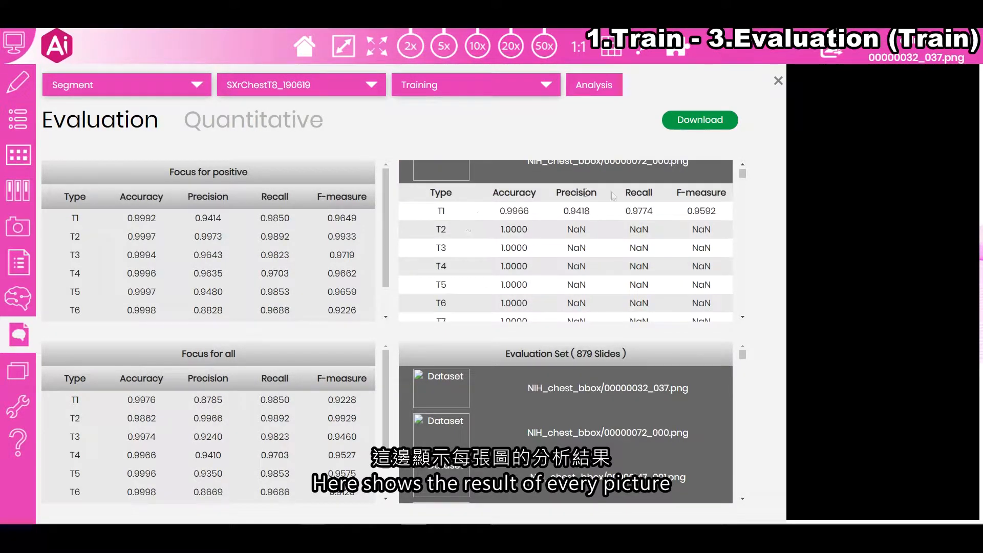
Download the training evaluation report and save it as AIReport_Evaluation_SXrChestT8_190619.xlsx.
{"action": "scroll", "coordinate": [548, 210], "scroll_direction": "down", "scroll_amount": 1}
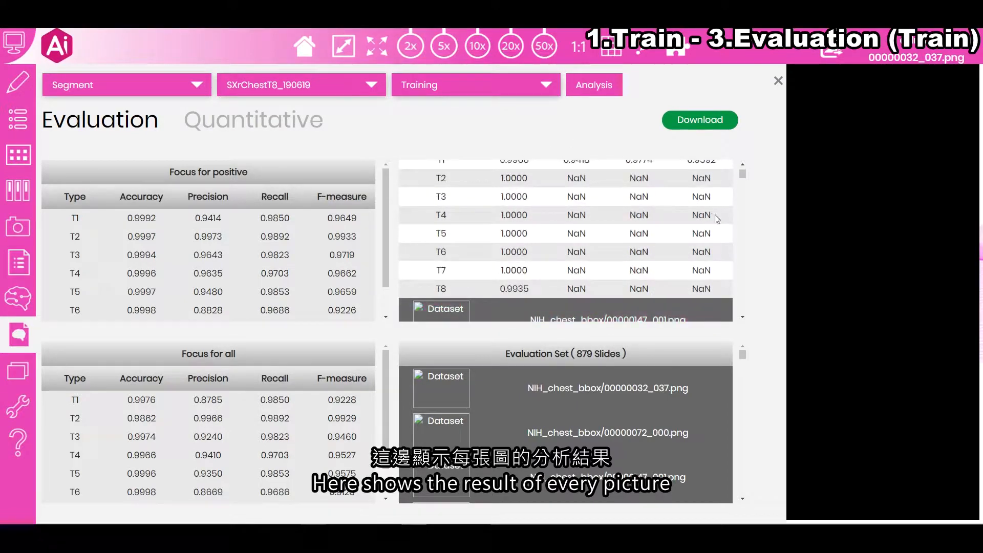
{"action": "left_click", "coordinate": [708, 122]}
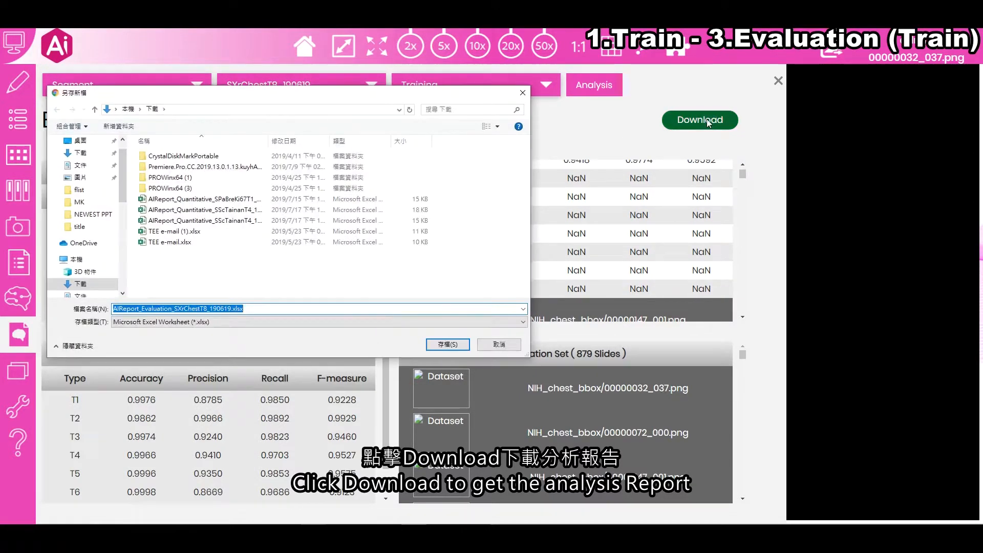
{"action": "left_click", "coordinate": [450, 343]}
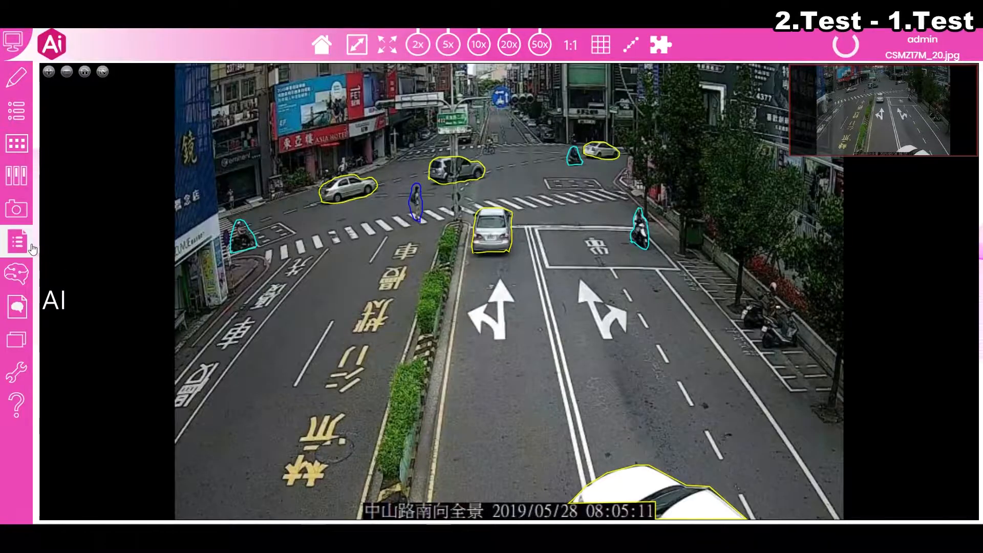
Set up a test on multiple slides with the segment model SScTainanT4_190625.
{"action": "left_click", "coordinate": [16, 273]}
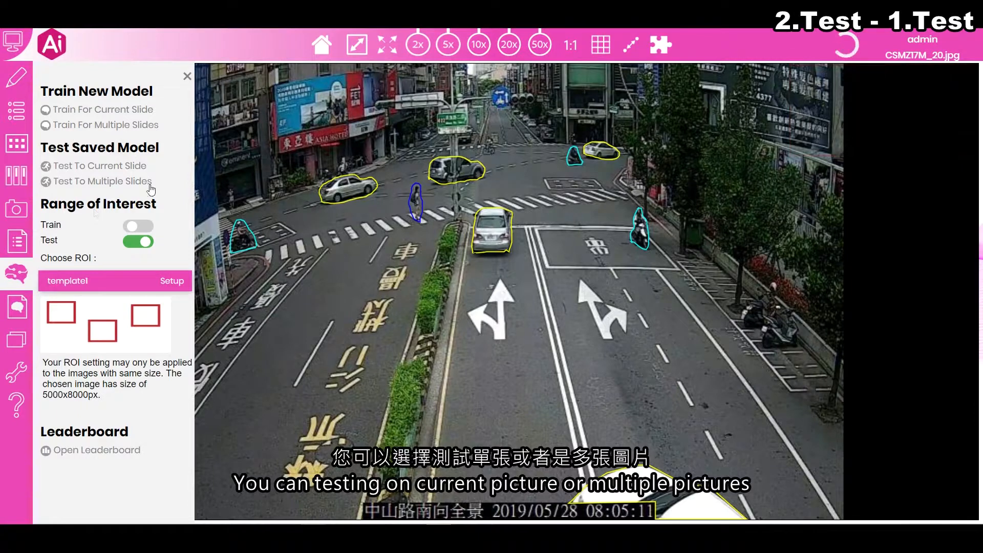
{"action": "left_click", "coordinate": [99, 184]}
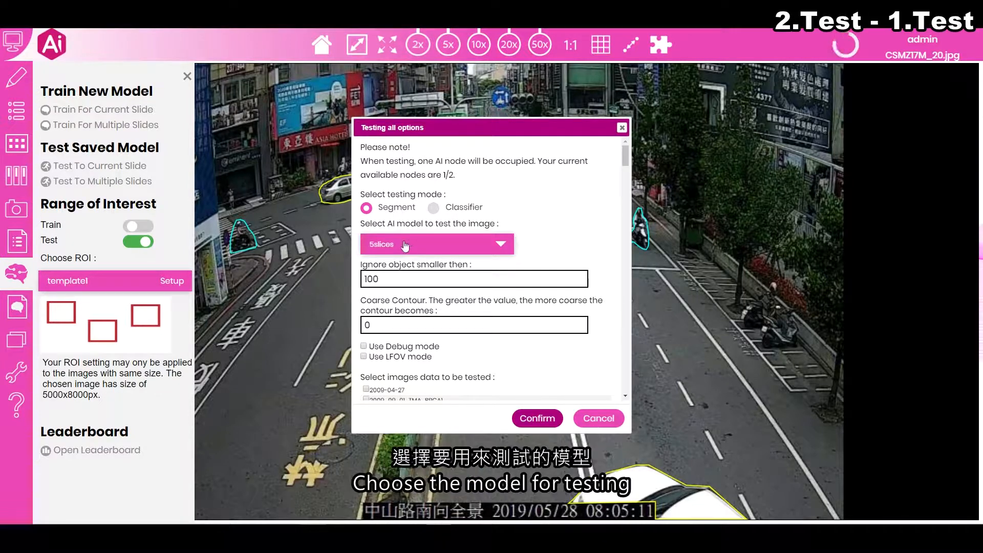
{"action": "left_click", "coordinate": [451, 251]}
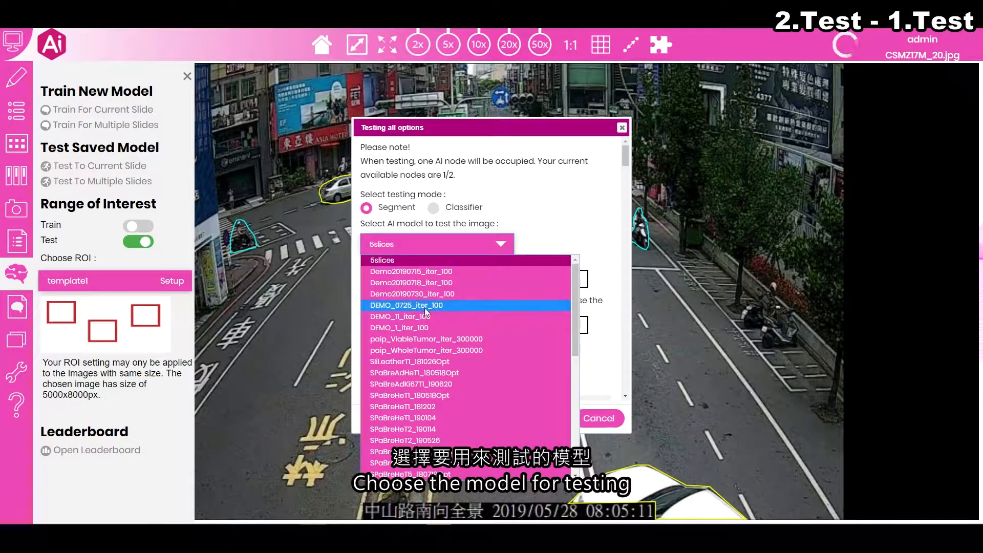
{"action": "scroll", "coordinate": [430, 319], "scroll_direction": "down", "scroll_amount": 3}
{"action": "scroll", "coordinate": [430, 322], "scroll_direction": "down", "scroll_amount": 5}
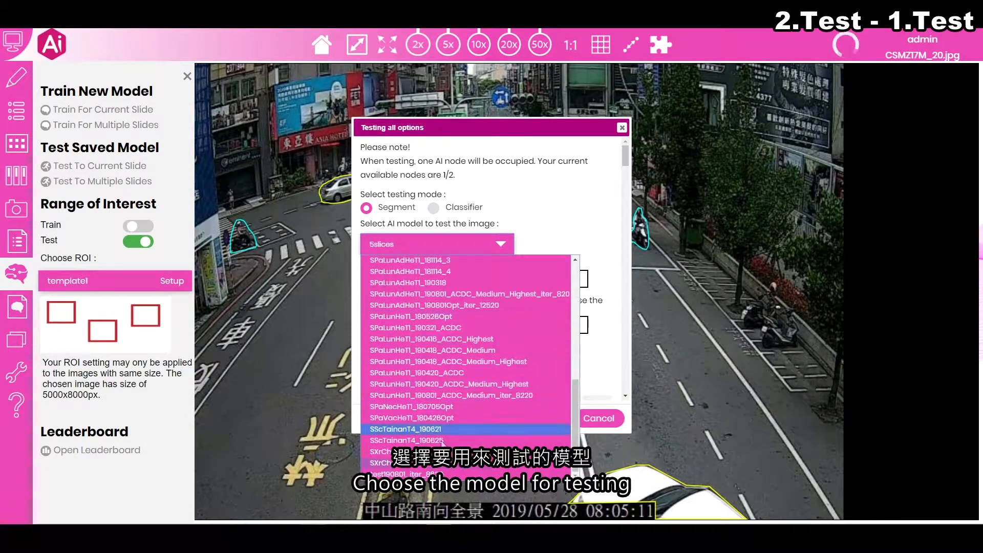
{"action": "left_click", "coordinate": [434, 442]}
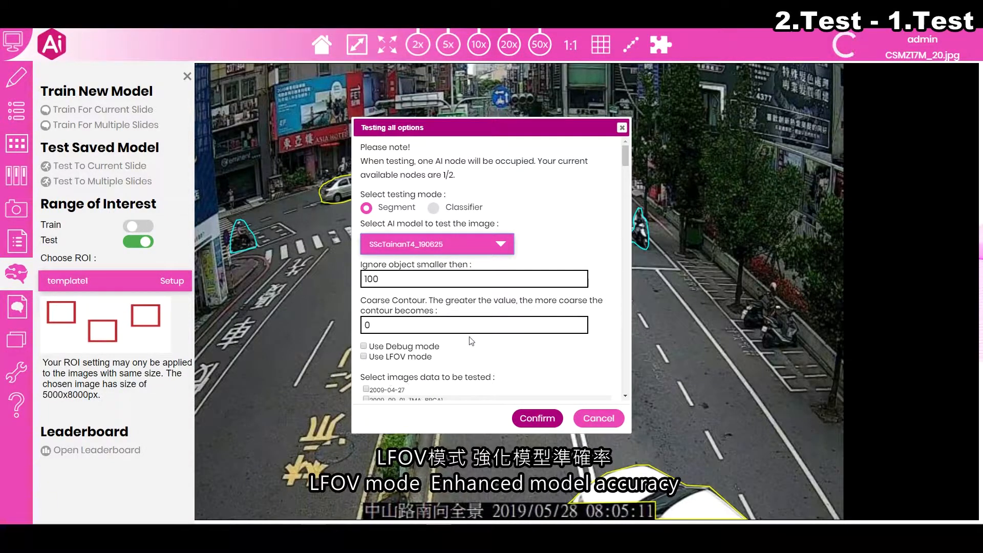
Select the tainan_train images CSMZ17M_1.jpg, CSMZ17M_16.jpg, CSMZ17M_20.jpg, CSMZ17M_26.jpg and CSMZ17M_31.jpg for the test.
{"action": "scroll", "coordinate": [471, 341], "scroll_direction": "down", "scroll_amount": 15}
{"action": "scroll", "coordinate": [485, 302], "scroll_direction": "down", "scroll_amount": 15}
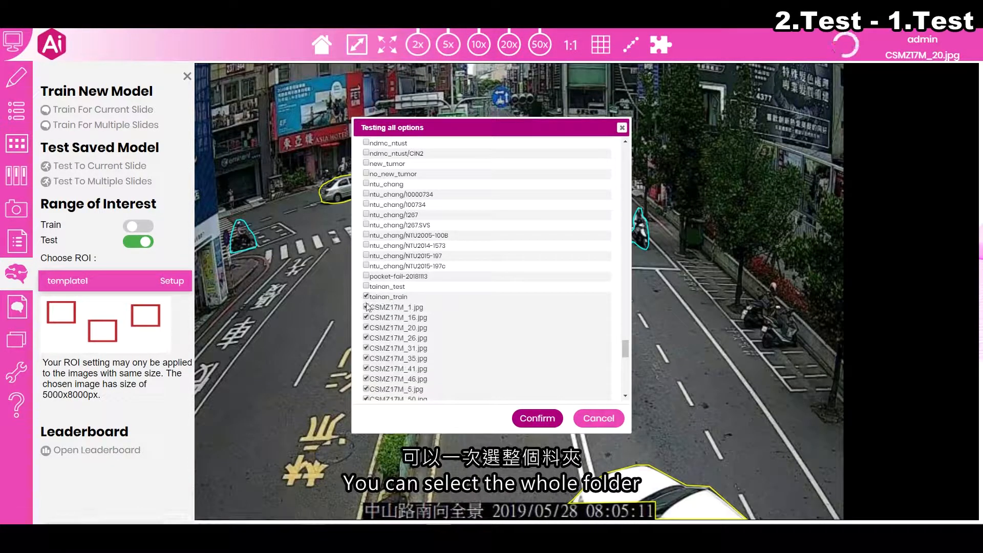
{"action": "left_click", "coordinate": [367, 307]}
{"action": "left_click", "coordinate": [367, 327]}
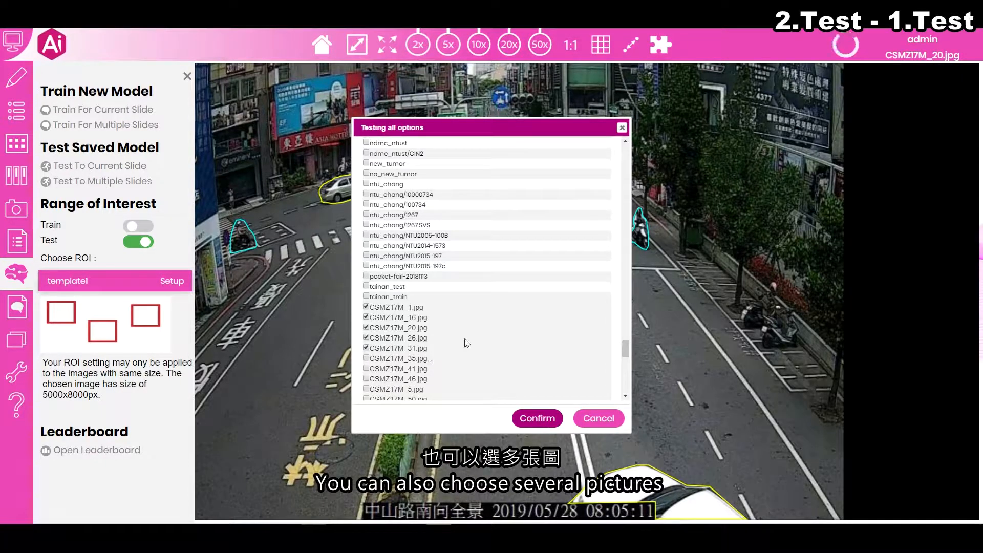
Run the test and save the quantitative report as AIReport_Quantitative_SScTainanT4_190625.xlsx.
{"action": "left_click", "coordinate": [544, 419]}
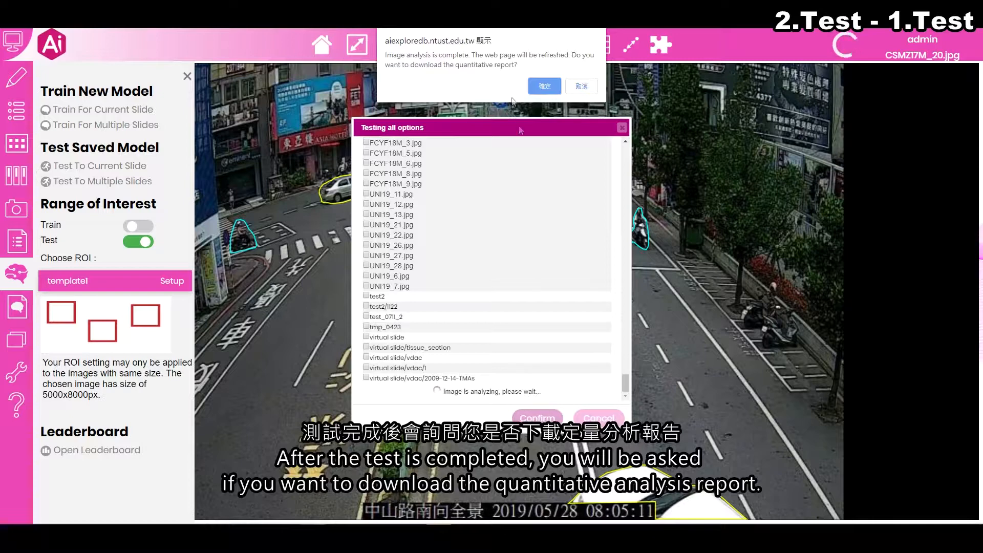
{"action": "left_click", "coordinate": [545, 87]}
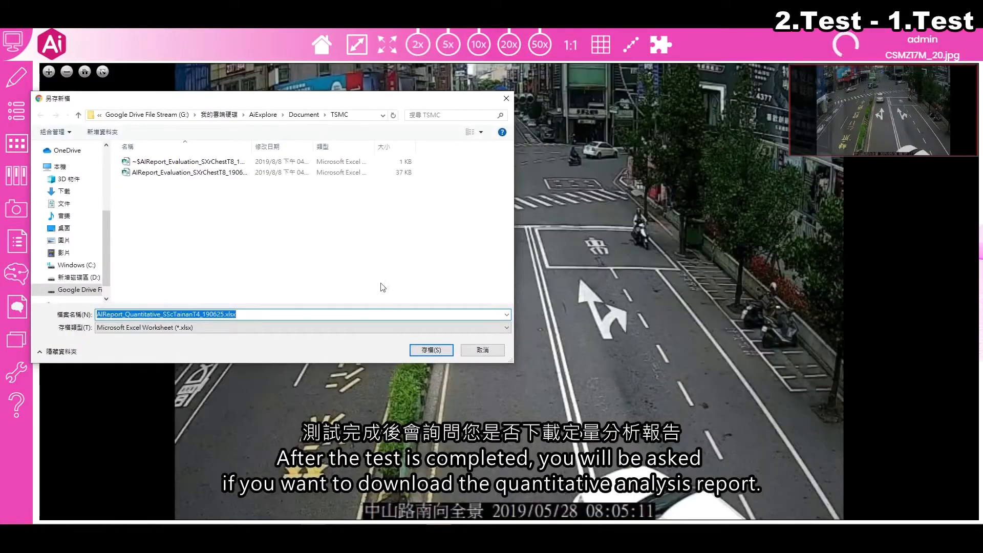
{"action": "left_click", "coordinate": [438, 347]}
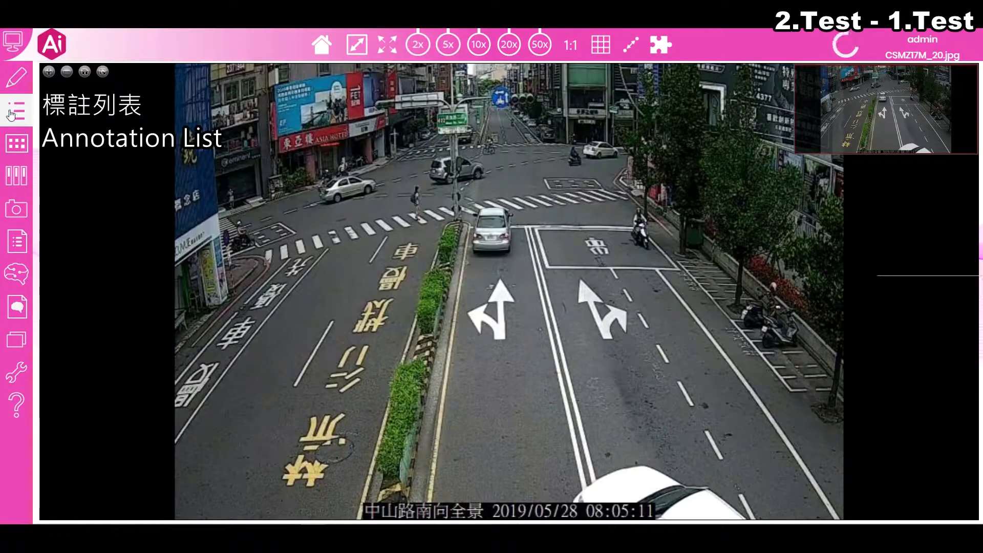
Open the annotation list and load the SScTainanT4_190625 annotations onto the street image.
{"action": "left_click", "coordinate": [11, 114]}
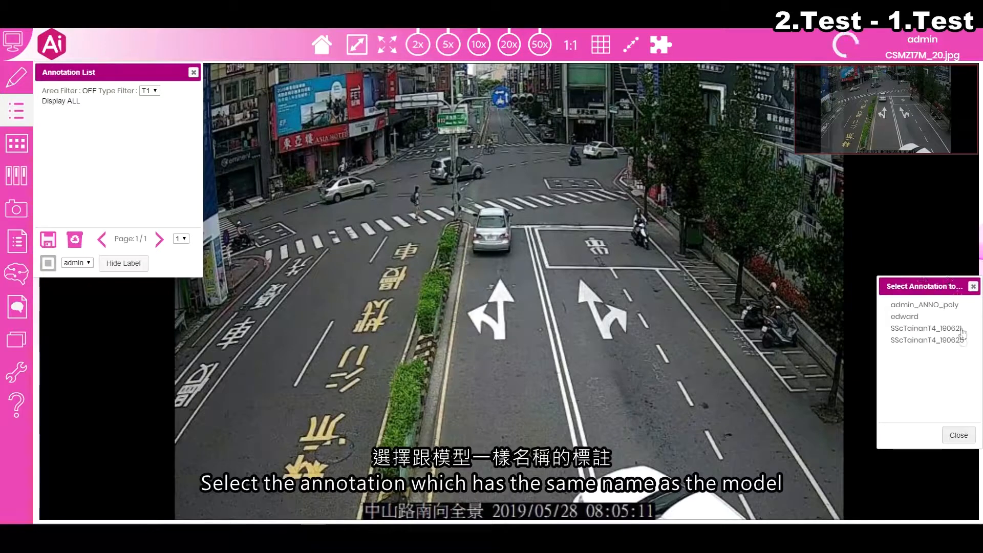
{"action": "left_click", "coordinate": [928, 340]}
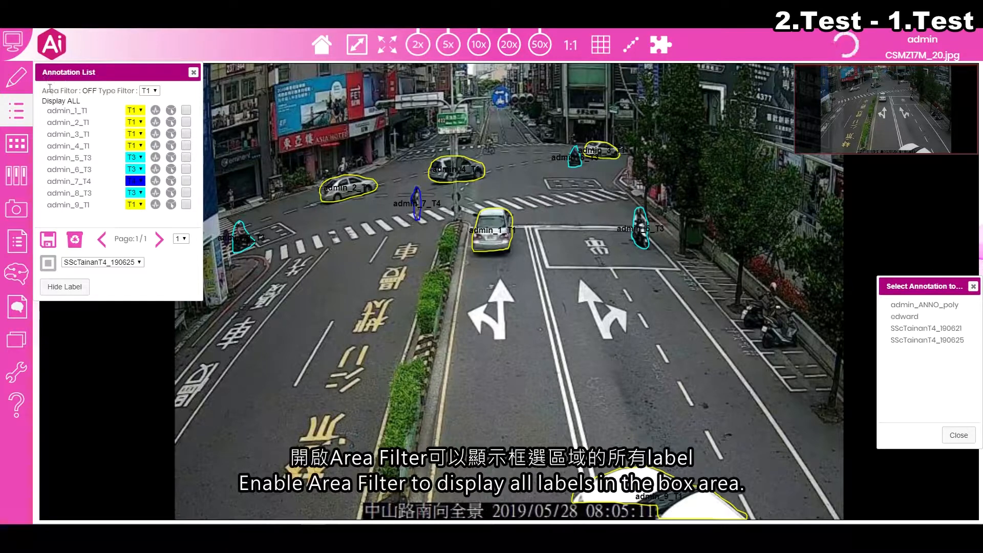
Use the area filter to view only the labels boxed around the central crossing, and display all labels again.
{"action": "left_click", "coordinate": [89, 90]}
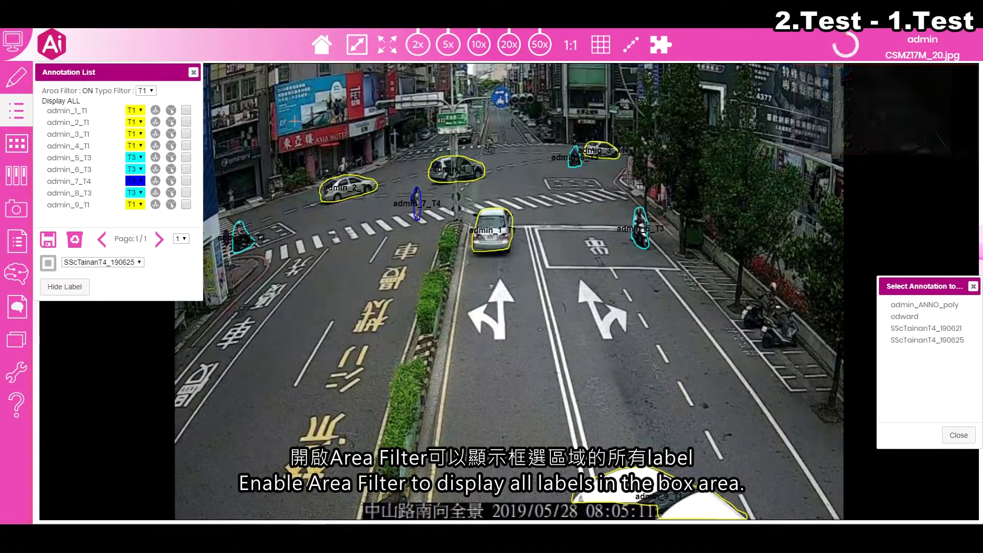
{"action": "mouse_move", "coordinate": [311, 126]}
{"action": "left_mouse_down"}
{"action": "mouse_move", "coordinate": [486, 225]}
{"action": "mouse_move", "coordinate": [533, 266]}
{"action": "left_mouse_up"}
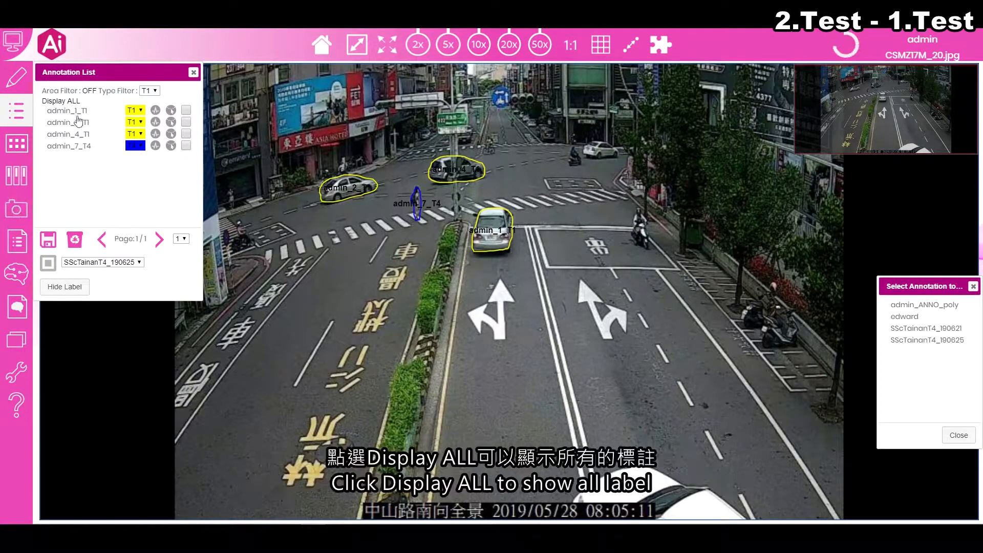
{"action": "left_click", "coordinate": [72, 102]}
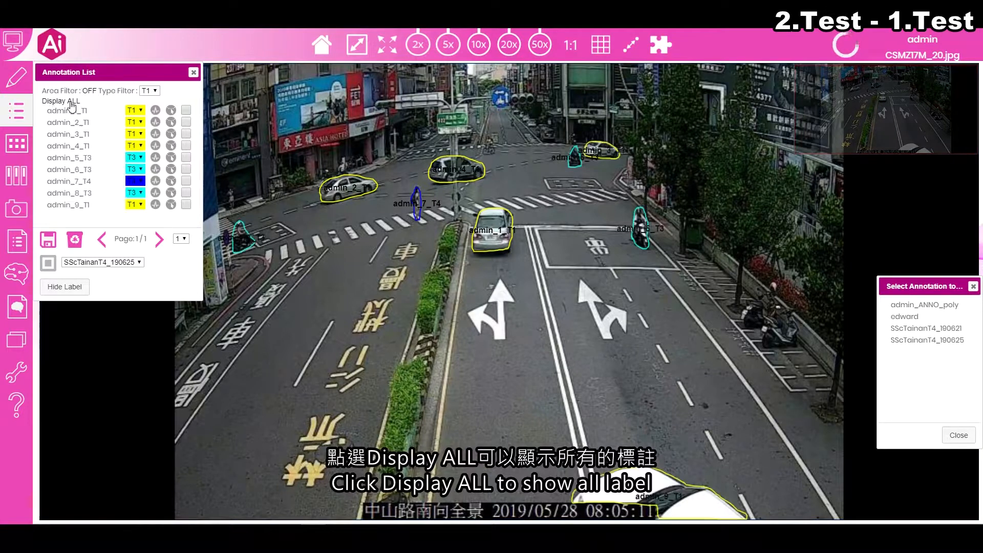
Filter the annotations by type T4 and restore the display of all labels.
{"action": "left_click", "coordinate": [147, 92]}
{"action": "left_click", "coordinate": [148, 135]}
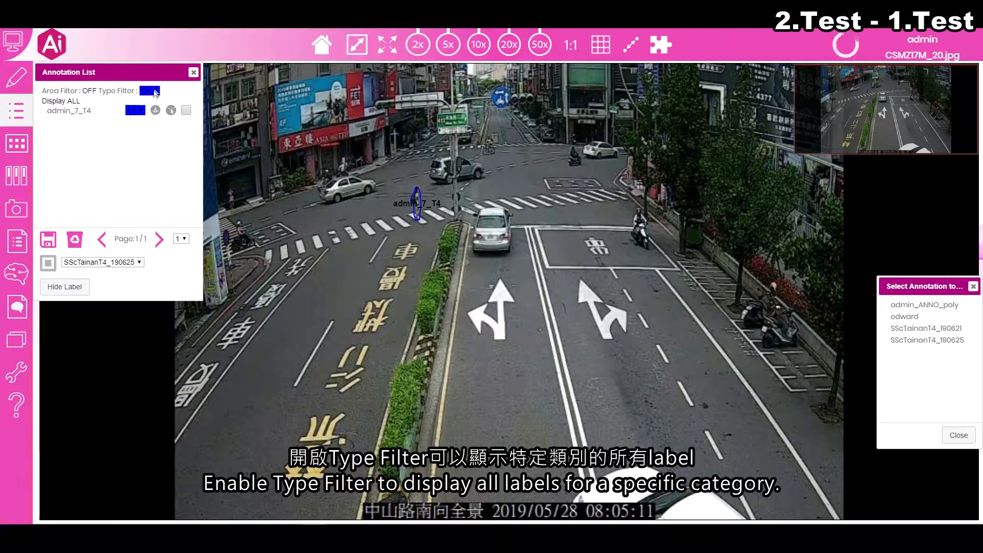
{"action": "left_click", "coordinate": [67, 102]}
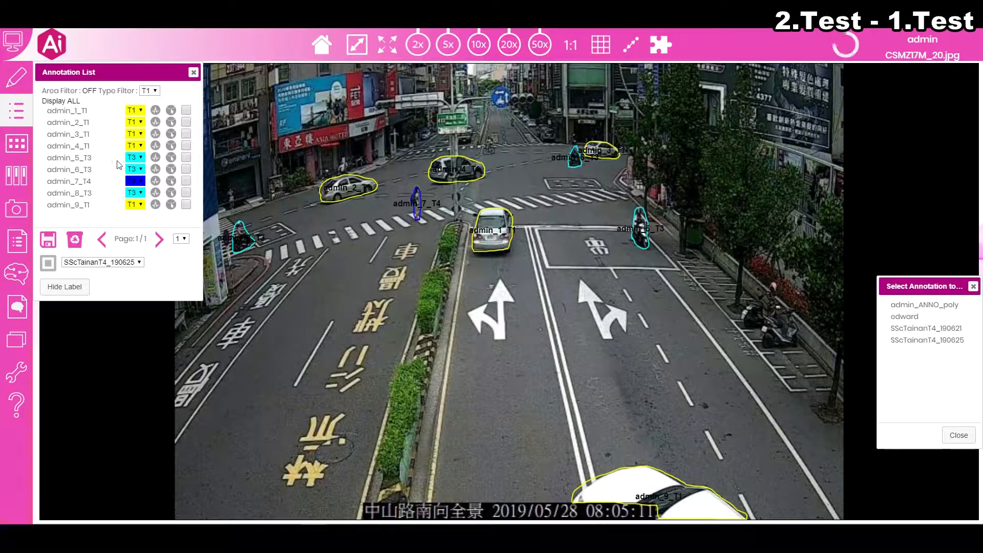
Hide the label names on the image and save the model's annotations under the admin account.
{"action": "left_click", "coordinate": [68, 288]}
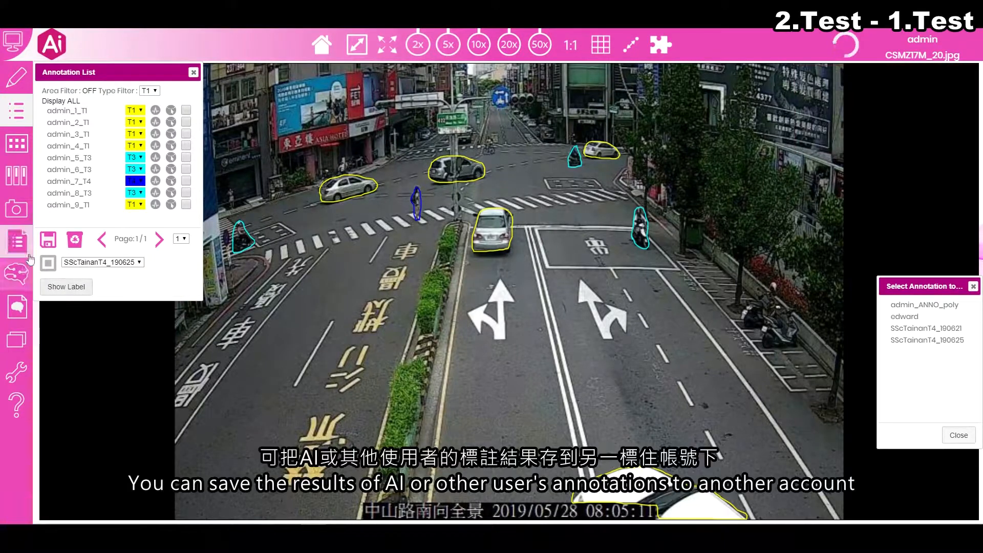
{"action": "left_click", "coordinate": [119, 264]}
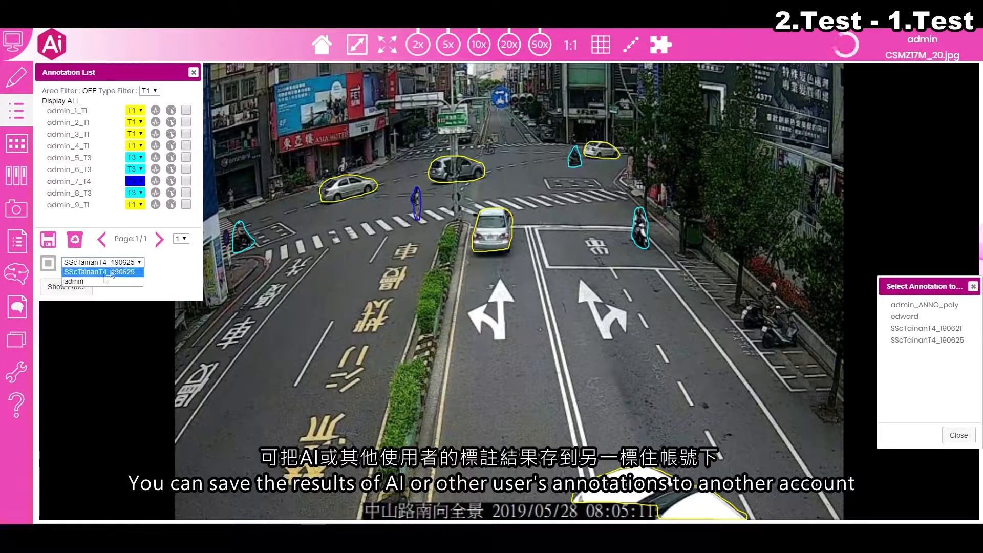
{"action": "left_click", "coordinate": [80, 279]}
{"action": "left_click", "coordinate": [49, 242]}
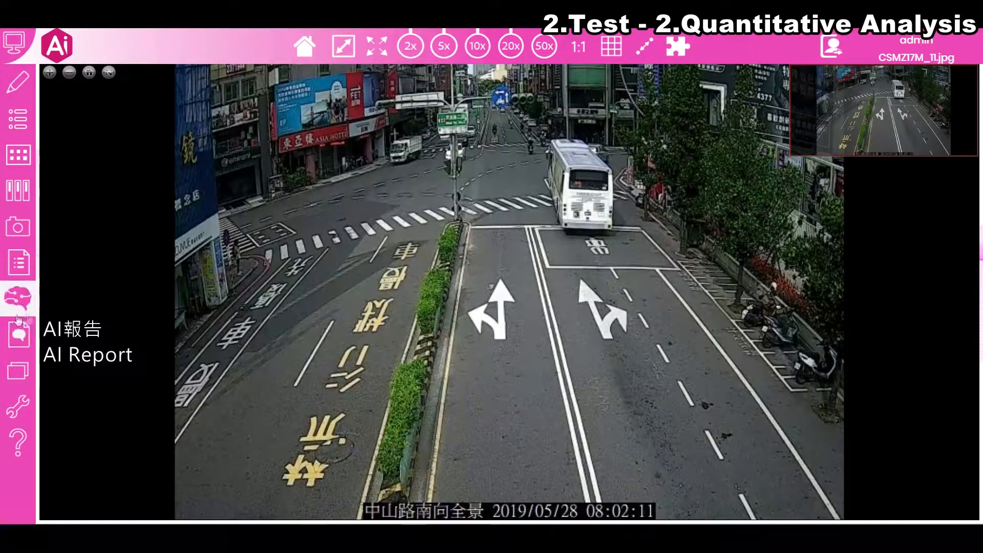
Open the quantitative AI report for the Segment model SXrChestT8_190619_LFOV.
{"action": "left_click", "coordinate": [20, 335]}
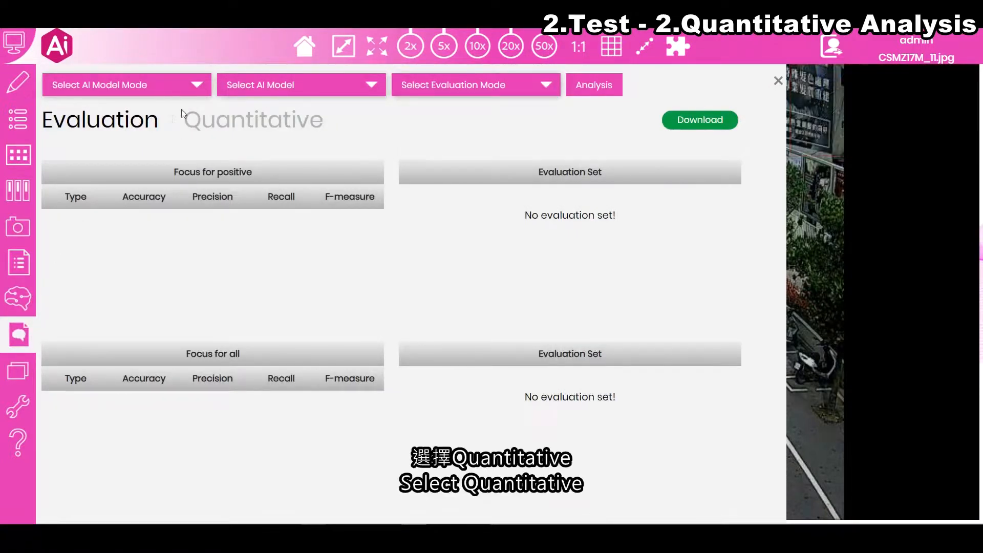
{"action": "left_click", "coordinate": [193, 129]}
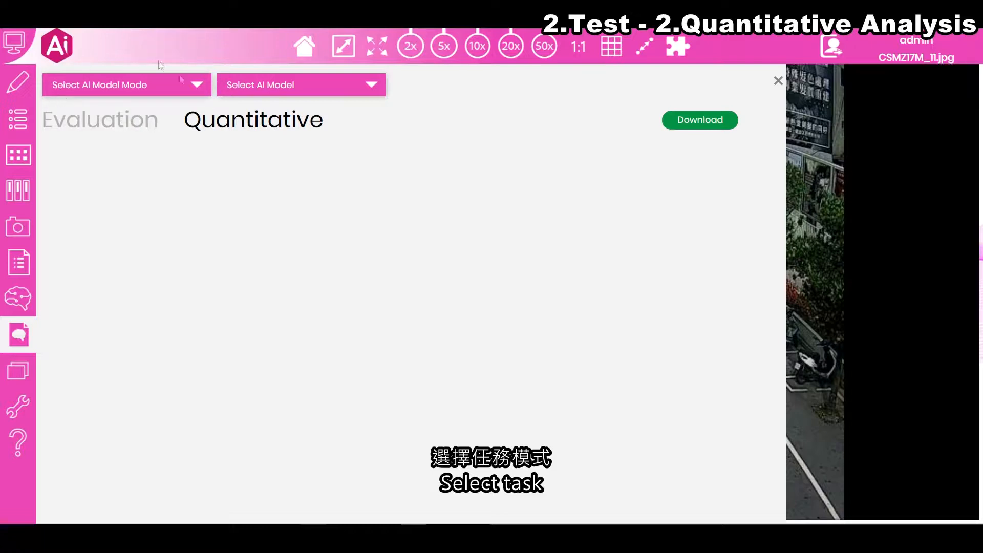
{"action": "left_click", "coordinate": [147, 88]}
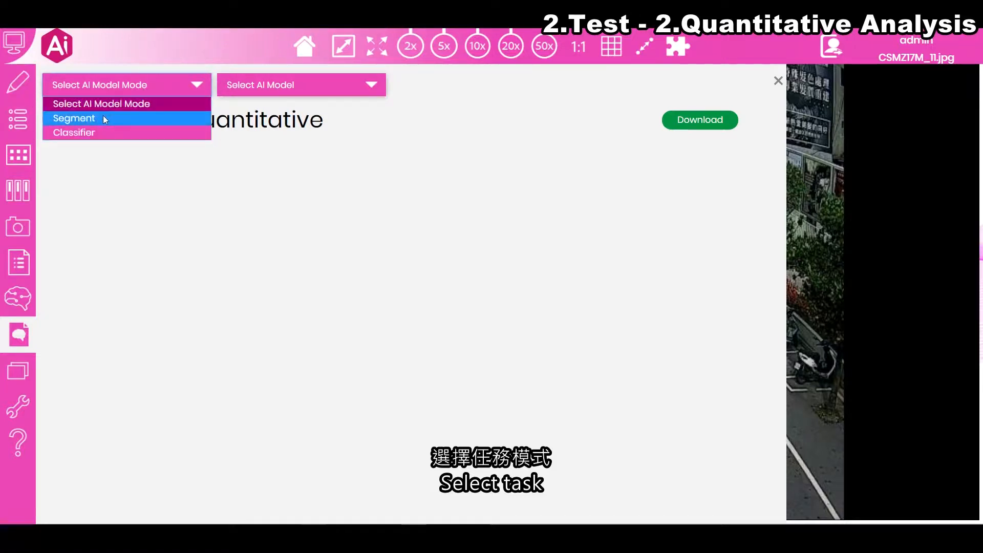
{"action": "left_click", "coordinate": [104, 117]}
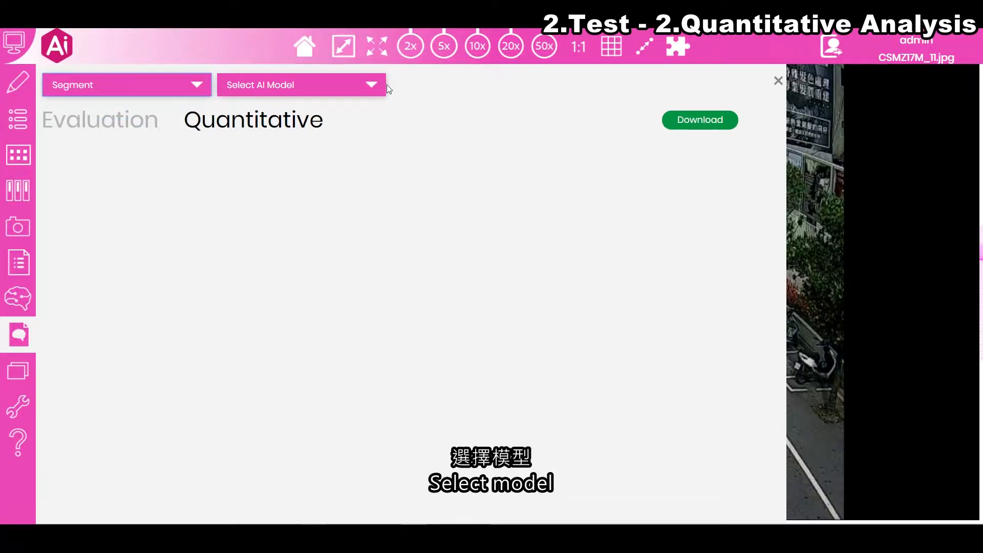
{"action": "left_click", "coordinate": [310, 85]}
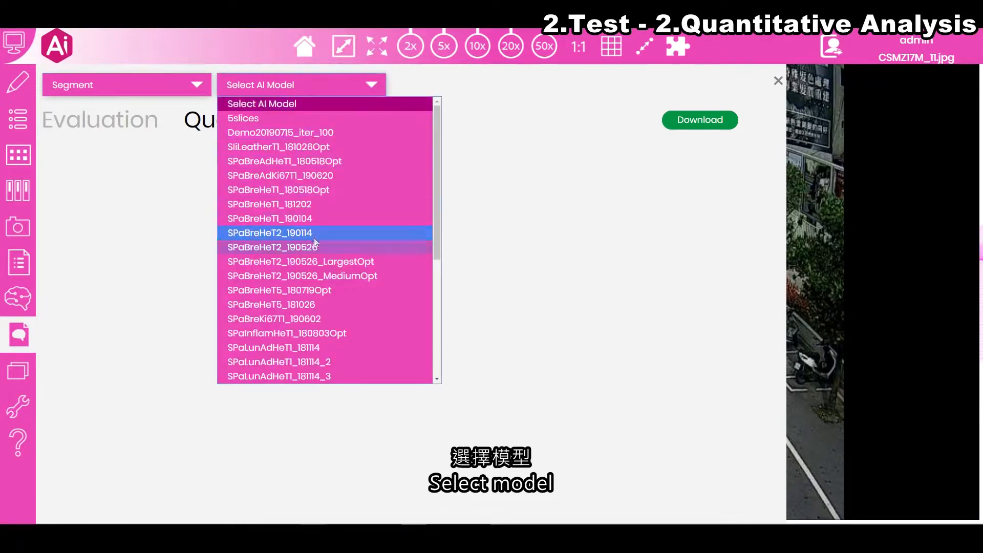
{"action": "scroll", "coordinate": [314, 240], "scroll_direction": "down", "scroll_amount": 3}
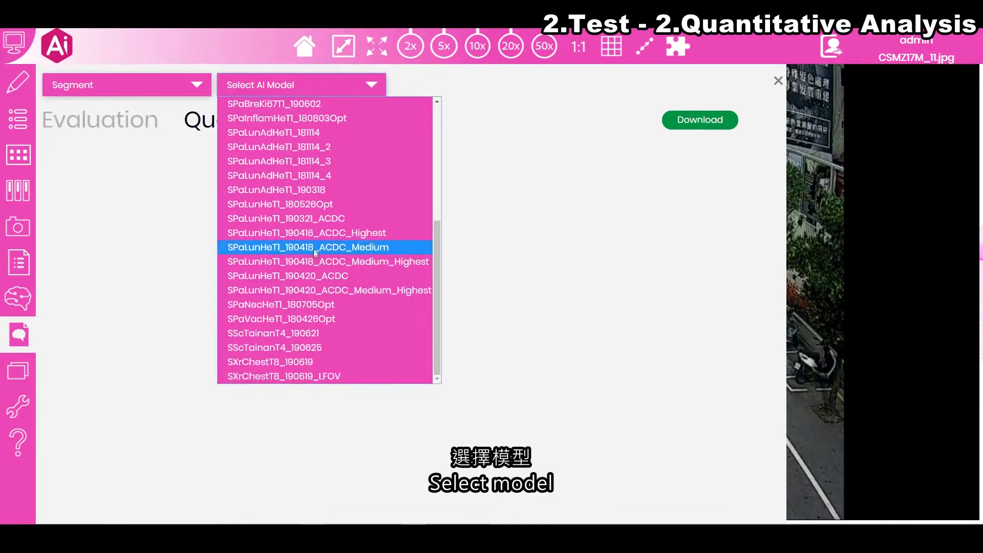
{"action": "left_click", "coordinate": [319, 377]}
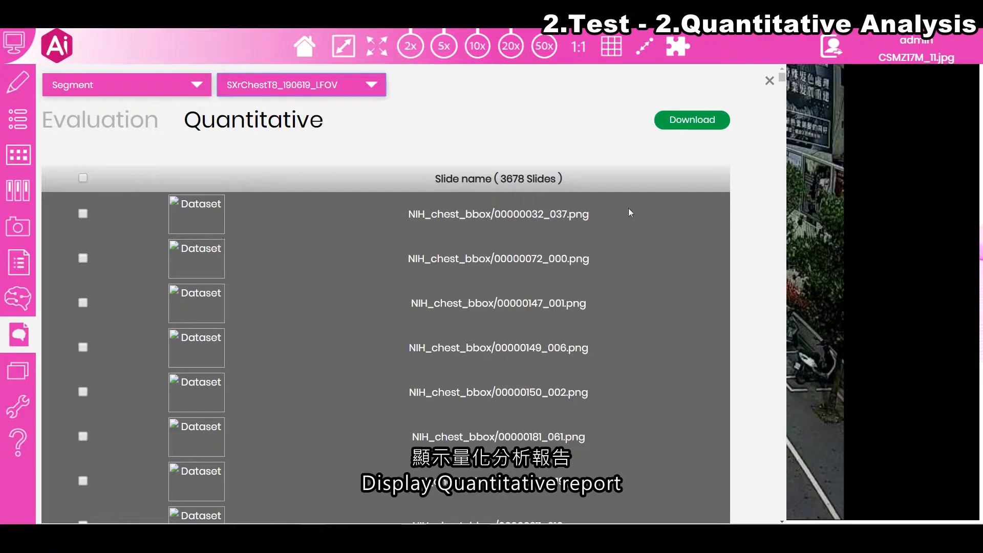
Expand the quantitative results of 00000032_037.png and 00000072_000.png to examine them, and collapse both.
{"action": "left_click", "coordinate": [523, 222]}
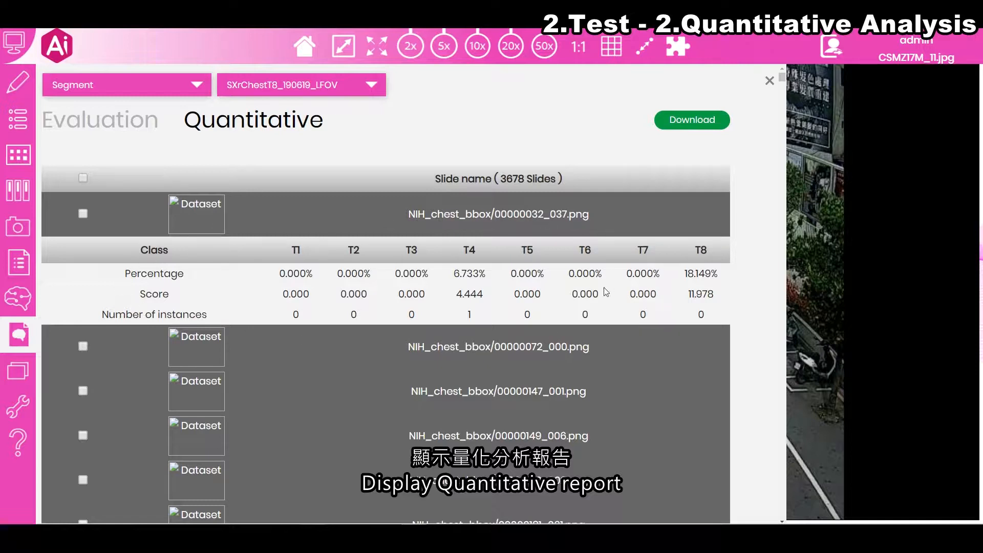
{"action": "left_click", "coordinate": [475, 351]}
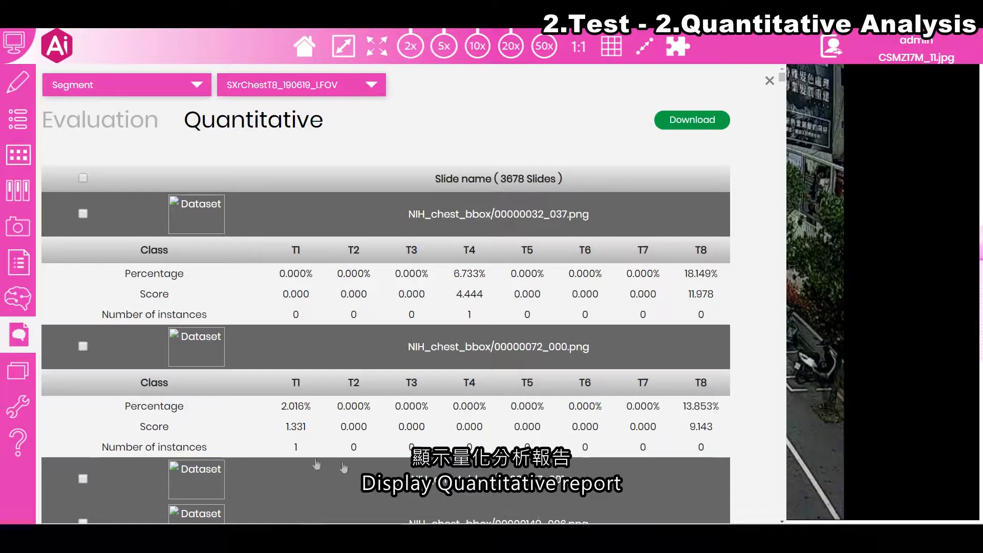
{"action": "left_click", "coordinate": [472, 358]}
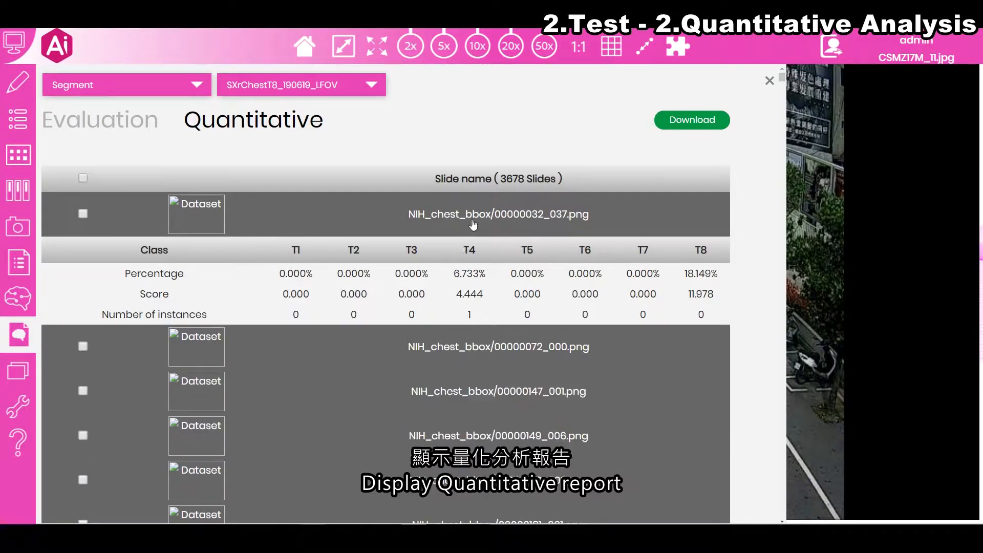
{"action": "left_click", "coordinate": [473, 222]}
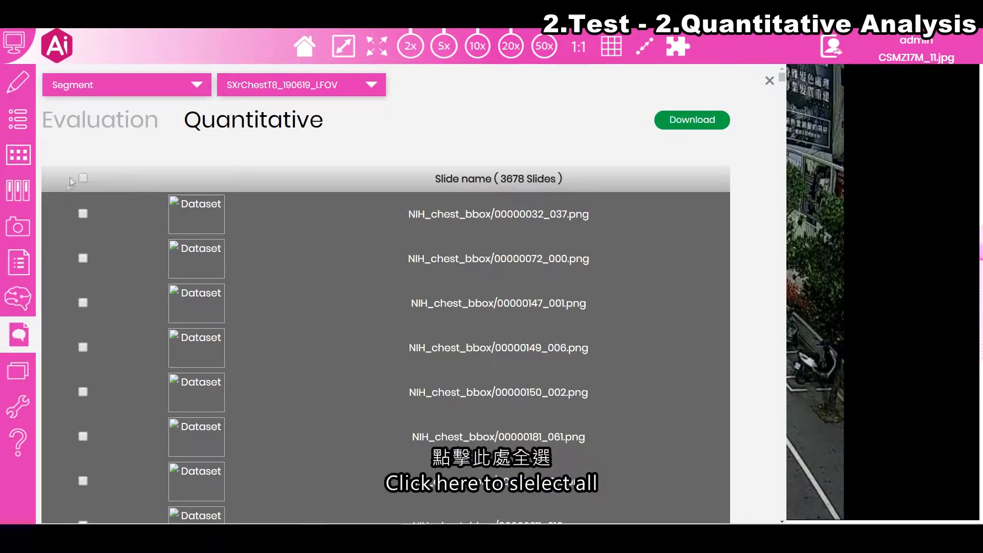
Select all slides in the quantitative report and clear the whole selection again.
{"action": "left_click", "coordinate": [83, 178]}
{"action": "left_click", "coordinate": [83, 178]}
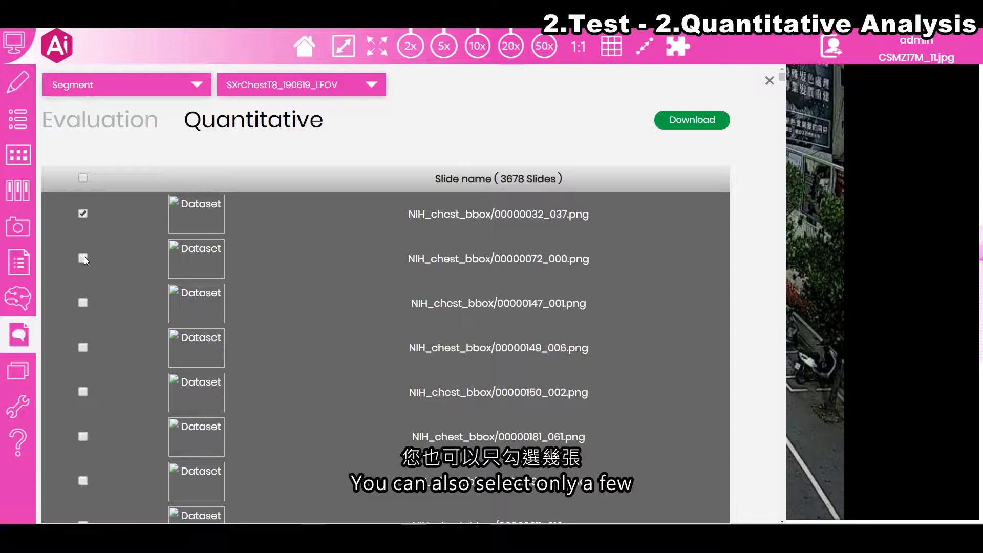
Select the first five slides, 00000032_037.png to 00000150_002.png, and save their quantitative report as an Excel worksheet in the DOCS folder.
{"action": "left_click", "coordinate": [82, 392]}
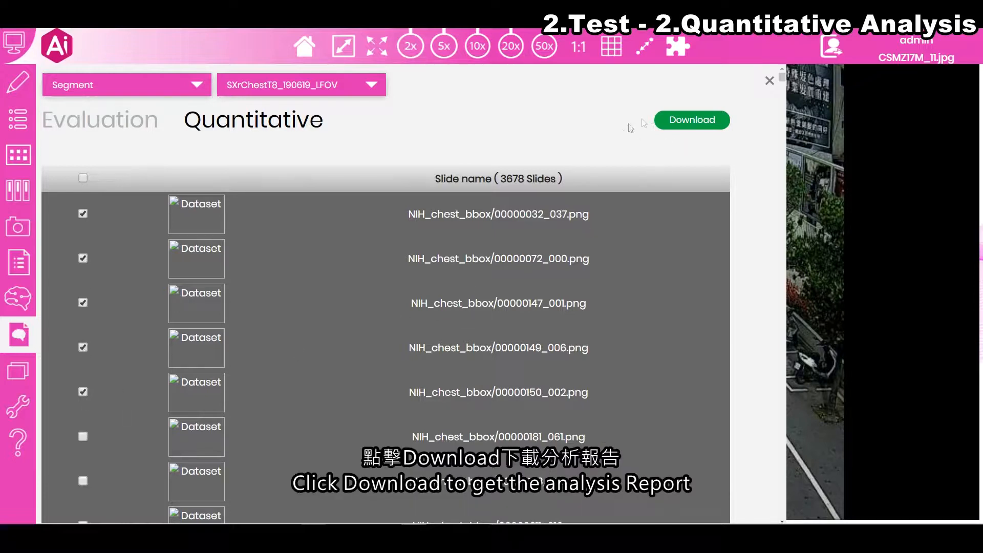
{"action": "left_click", "coordinate": [699, 121]}
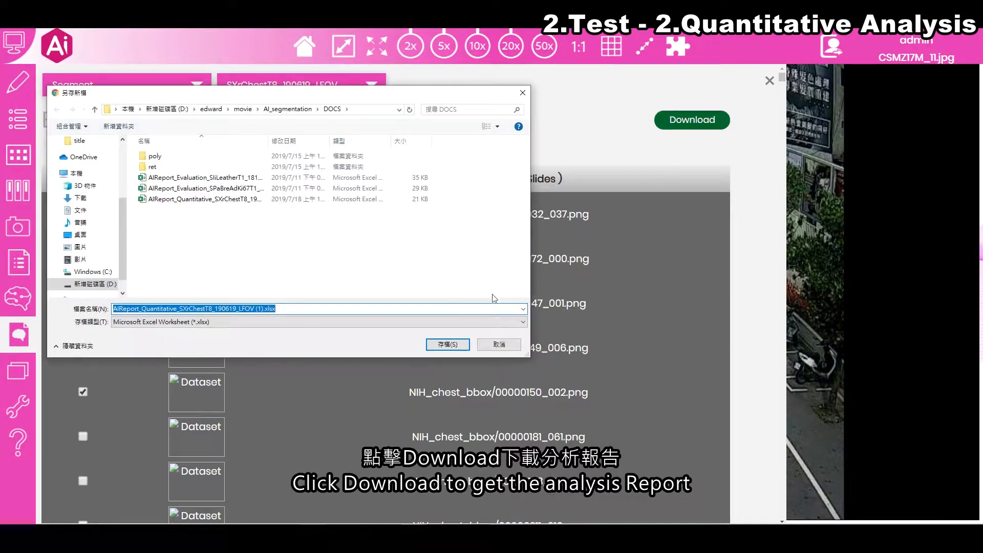
{"action": "left_click", "coordinate": [447, 344]}
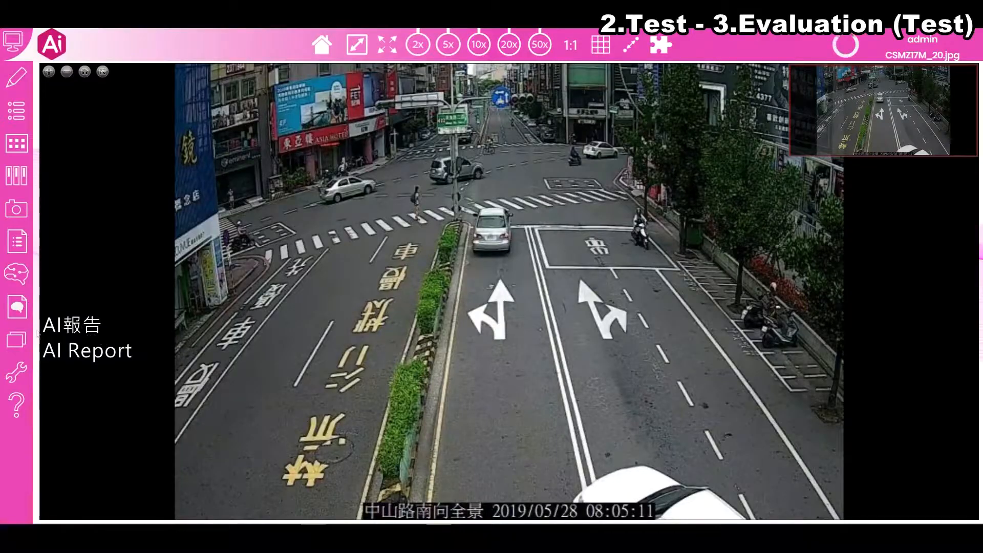
Set up a new analysis in the AI evaluation report, using the annotations of the user account listed directly below DemoAie.
{"action": "left_click", "coordinate": [17, 307]}
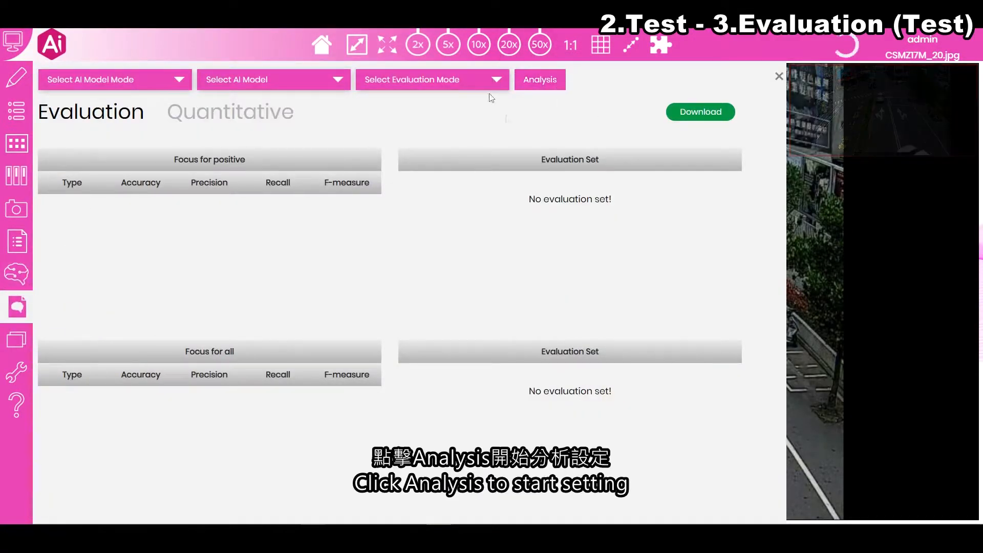
{"action": "left_click", "coordinate": [550, 86]}
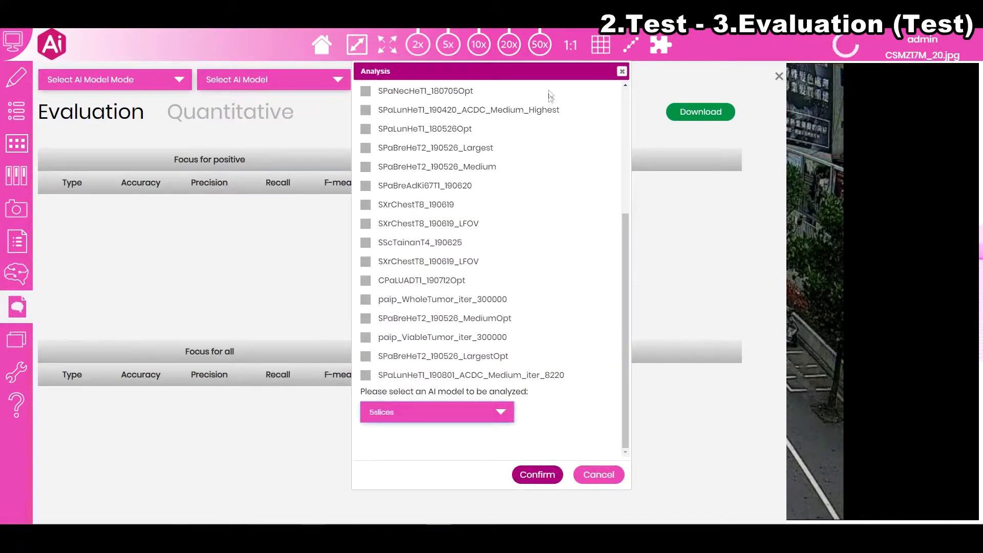
{"action": "scroll", "coordinate": [546, 123], "scroll_direction": "up", "scroll_amount": 4}
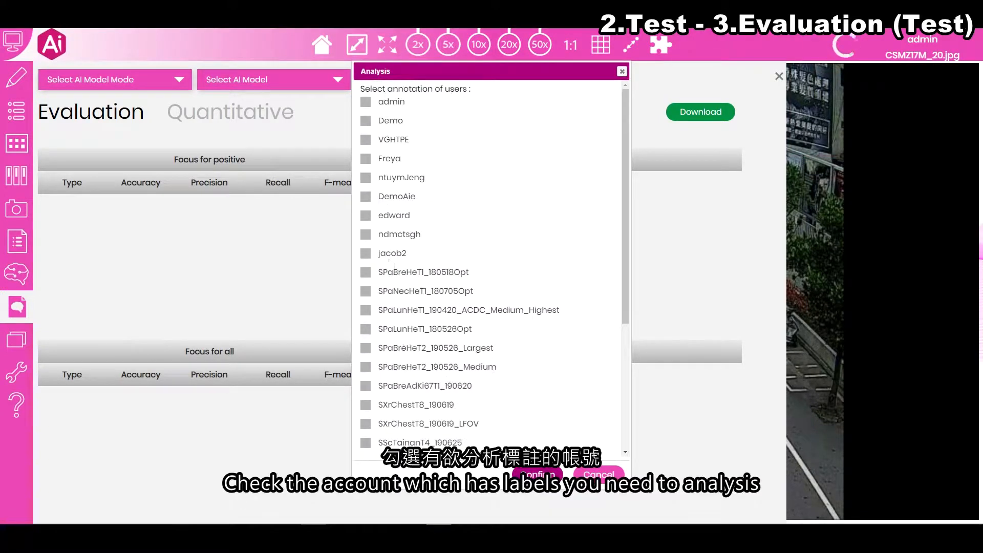
{"action": "left_click", "coordinate": [399, 217]}
{"action": "scroll", "coordinate": [459, 234], "scroll_direction": "down", "scroll_amount": 4}
{"action": "scroll", "coordinate": [459, 235], "scroll_direction": "down", "scroll_amount": 1}
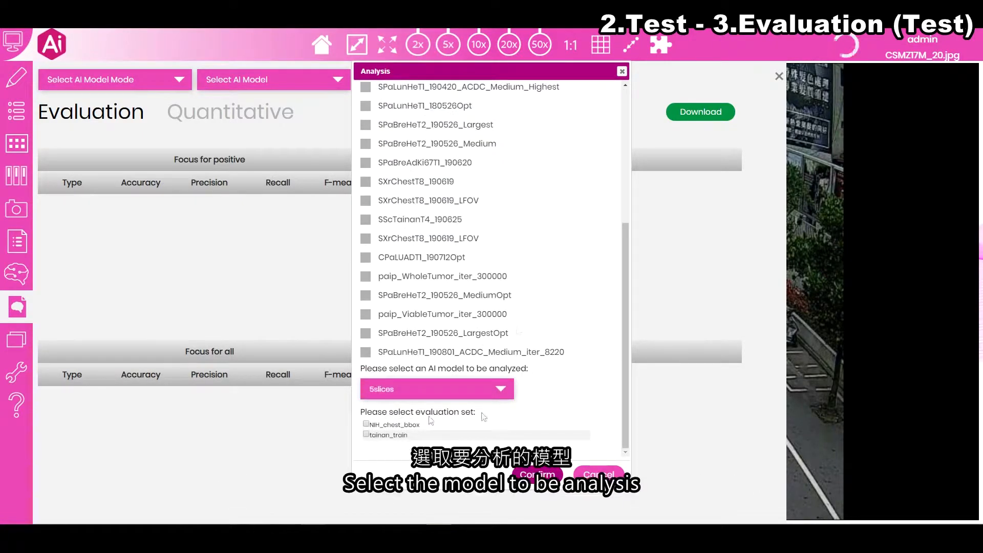
Choose SXrChestT8_190619_LFOV as the AI model to analyze.
{"action": "left_click", "coordinate": [501, 389]}
{"action": "scroll", "coordinate": [484, 313], "scroll_direction": "down", "scroll_amount": 5}
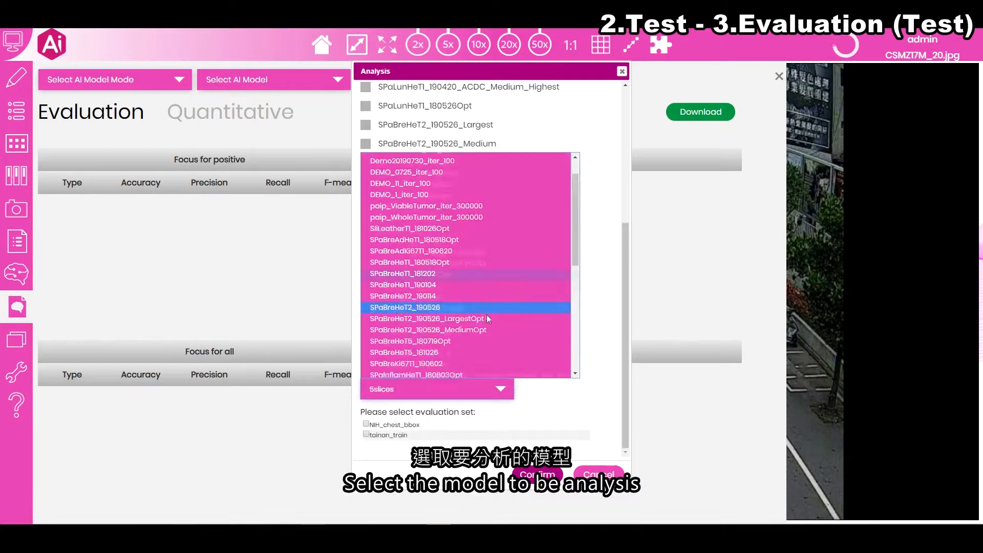
{"action": "left_click", "coordinate": [442, 361]}
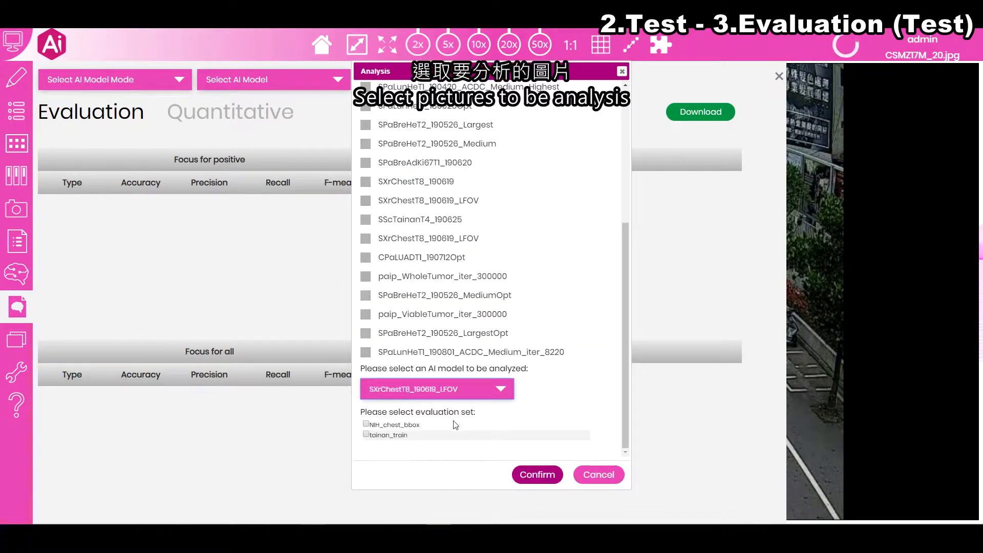
Limit the evaluation set to the first five NIH_chest_bbox images, 00000032_037.png to 00000150_002.png, and run the analysis.
{"action": "left_click", "coordinate": [367, 425]}
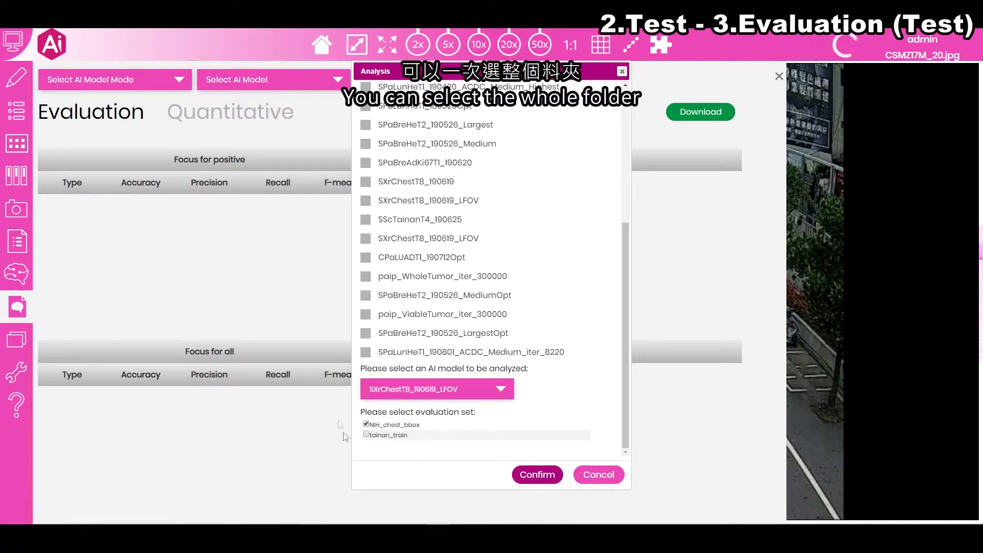
{"action": "left_click", "coordinate": [366, 425]}
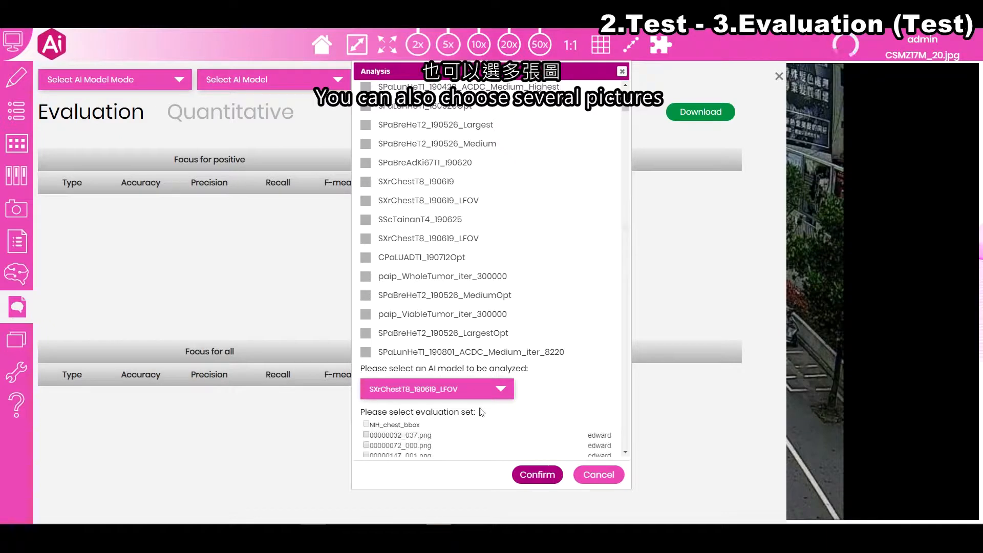
{"action": "scroll", "coordinate": [470, 420], "scroll_direction": "down", "scroll_amount": 4}
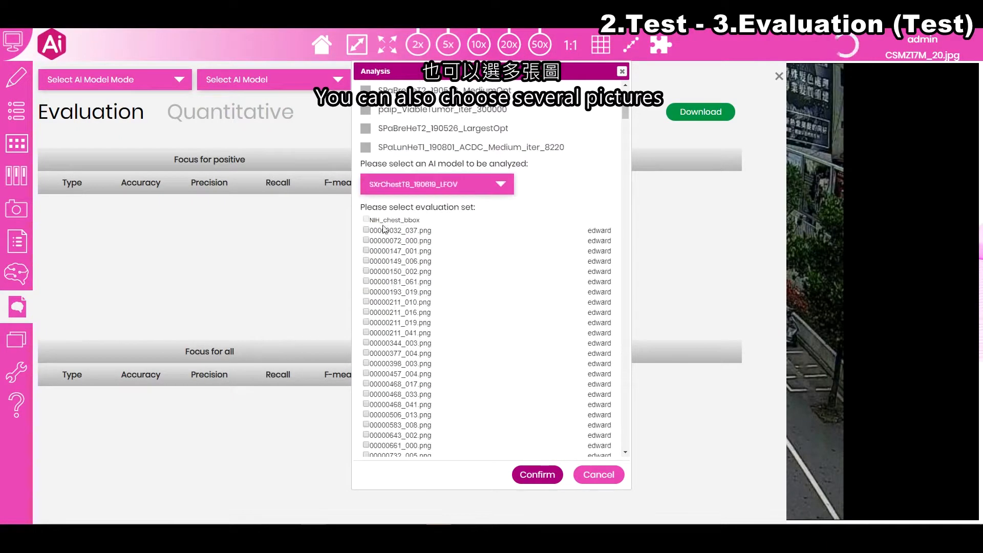
{"action": "left_click", "coordinate": [366, 230]}
{"action": "left_click", "coordinate": [366, 241]}
{"action": "left_click", "coordinate": [366, 251]}
{"action": "left_click", "coordinate": [366, 261]}
{"action": "left_click", "coordinate": [367, 271]}
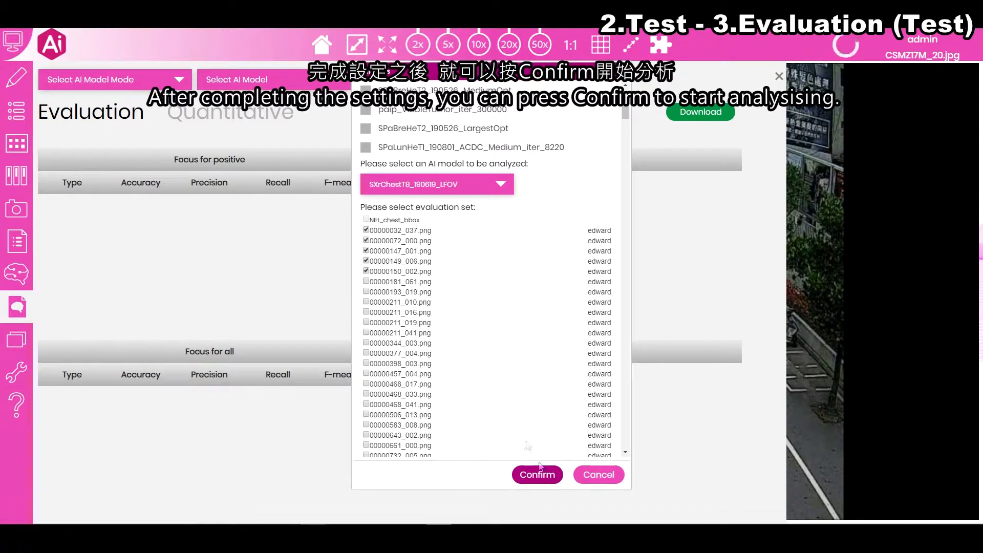
{"action": "left_click", "coordinate": [533, 475]}
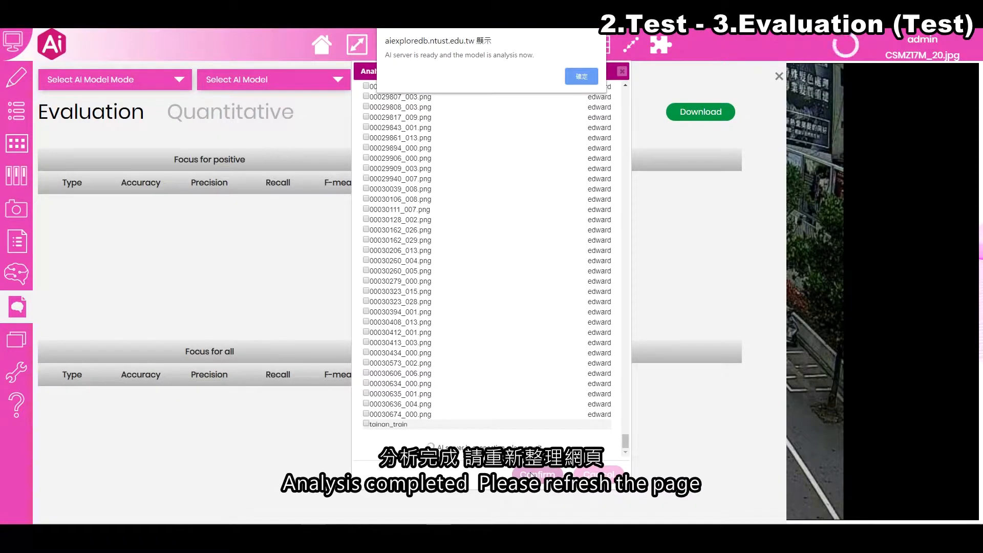
{"action": "left_click", "coordinate": [581, 78]}
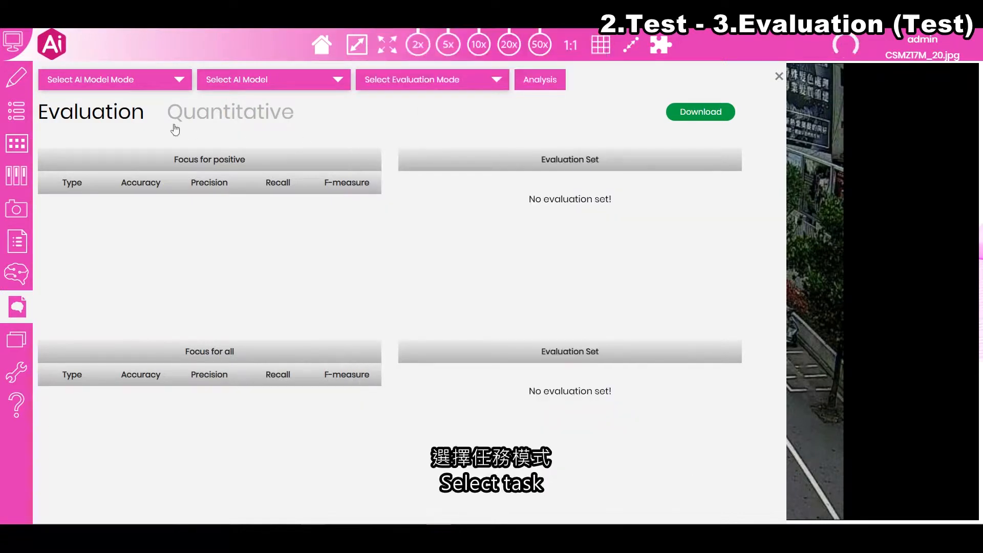
Load the evaluation report of the Segment model SXrChestT8_190619_LFOV in Testing mode.
{"action": "left_click", "coordinate": [54, 80]}
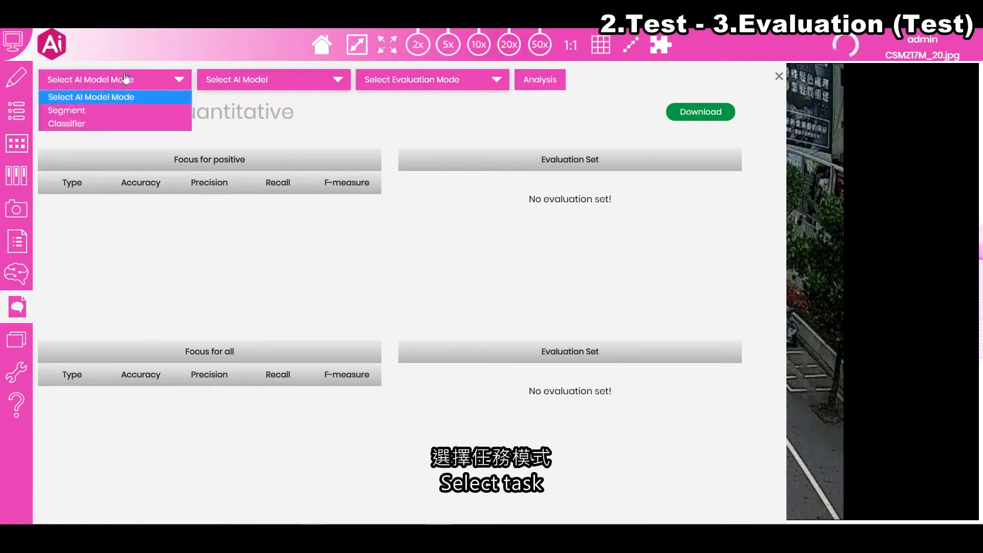
{"action": "left_click", "coordinate": [78, 110]}
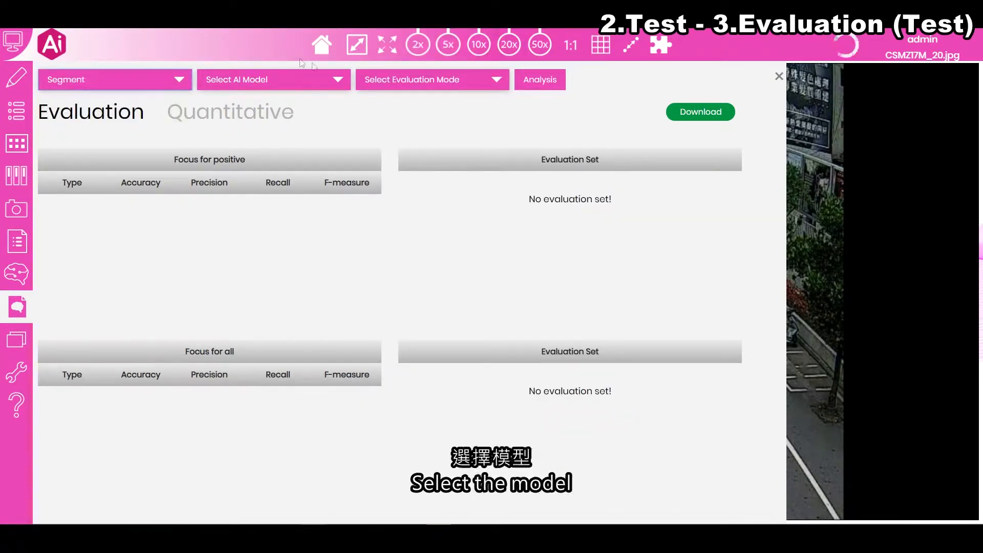
{"action": "left_click", "coordinate": [281, 82]}
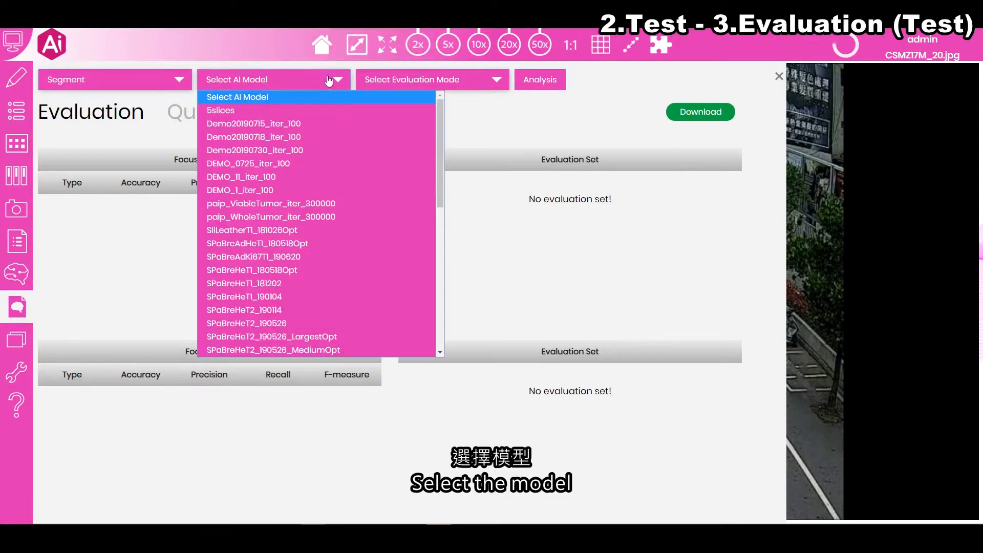
{"action": "scroll", "coordinate": [298, 194], "scroll_direction": "down", "scroll_amount": 5}
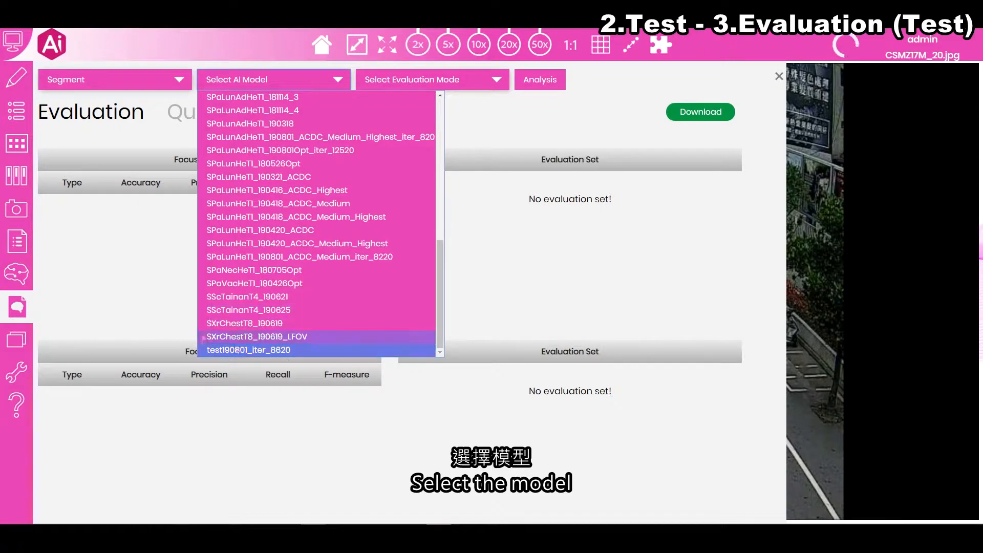
{"action": "left_click", "coordinate": [306, 335]}
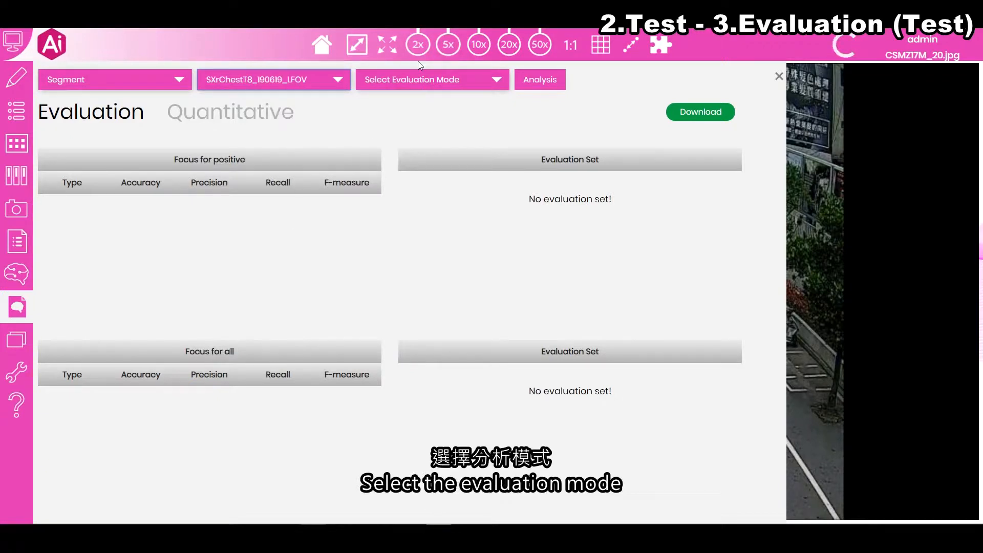
{"action": "left_click", "coordinate": [480, 83]}
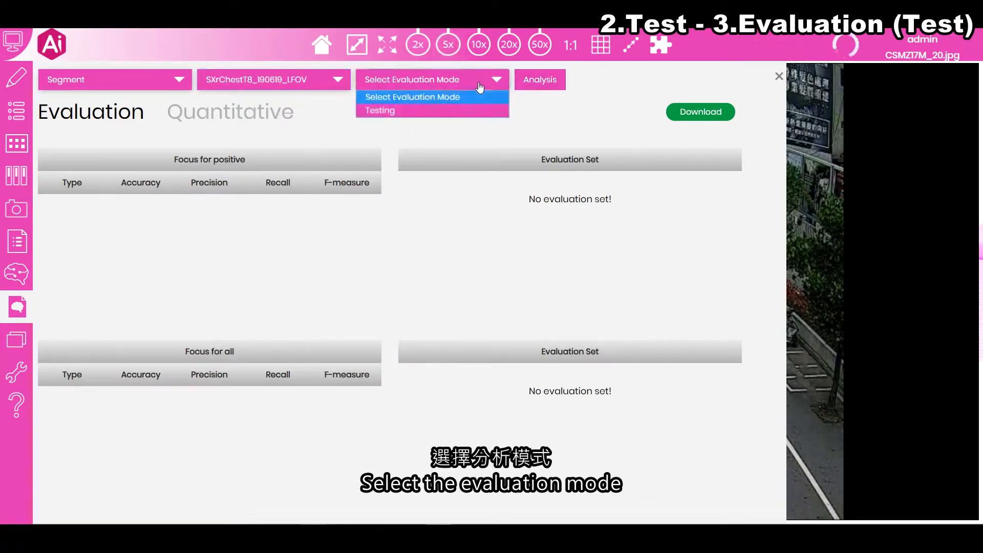
{"action": "left_click", "coordinate": [375, 111]}
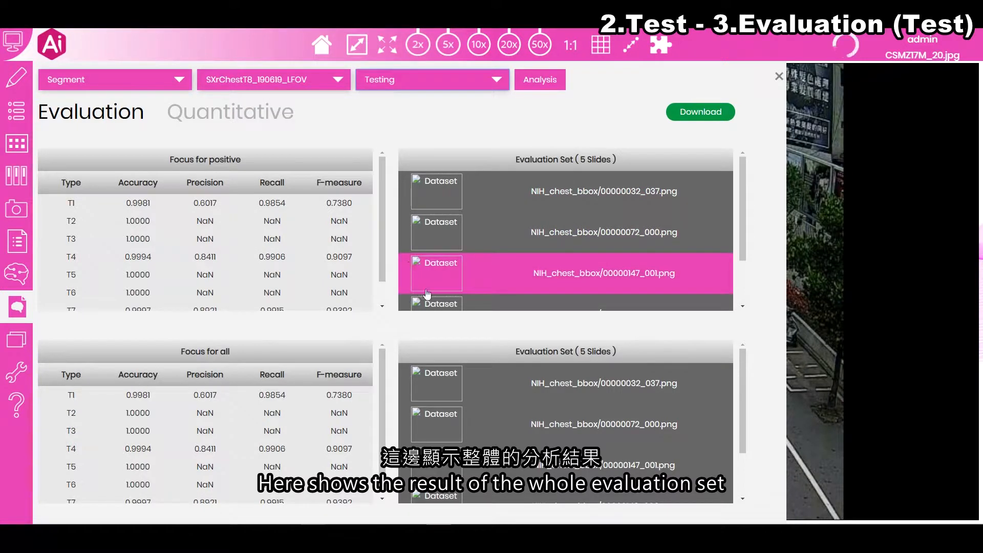
Expand the positive-focus results of 00000032_037.png and 00000072_000.png in the evaluation set to examine their per-type scores.
{"action": "left_click", "coordinate": [563, 202]}
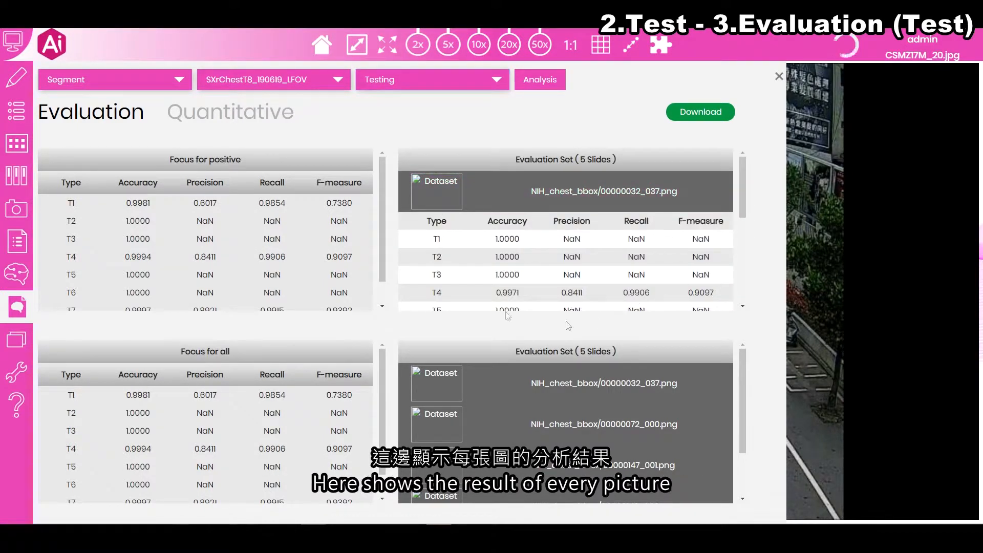
{"action": "scroll", "coordinate": [545, 256], "scroll_direction": "down", "scroll_amount": 4}
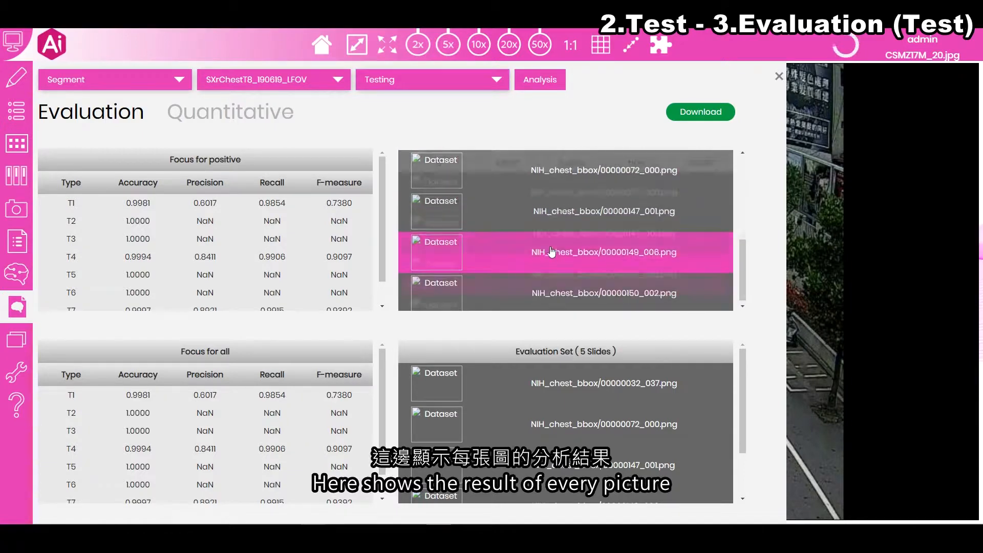
{"action": "left_click", "coordinate": [560, 225]}
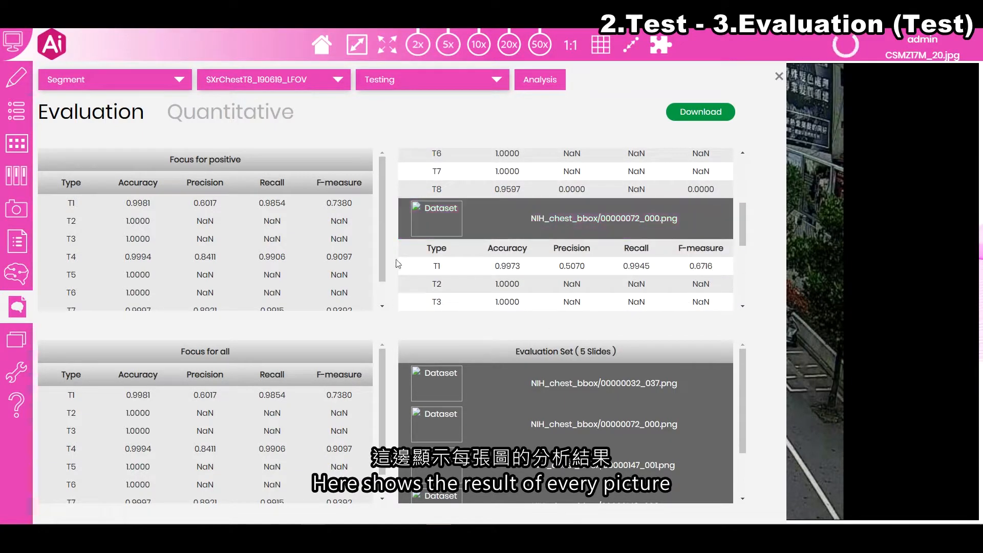
{"action": "scroll", "coordinate": [580, 284], "scroll_direction": "down", "scroll_amount": 1}
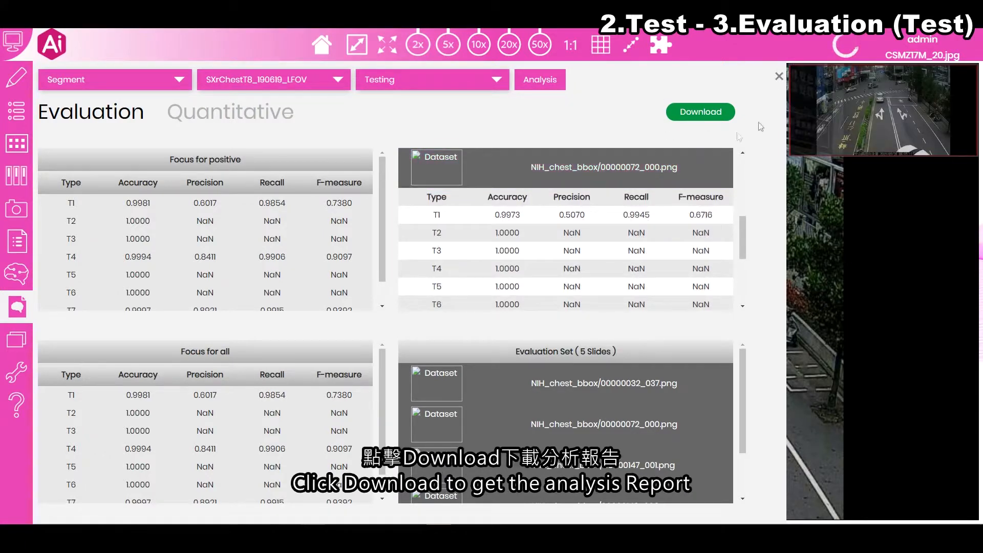
Download the evaluation report as AIReport_Evaluation_SXrChestT8_190619_LFOV.xlsx to the TSMC folder.
{"action": "left_click", "coordinate": [717, 117]}
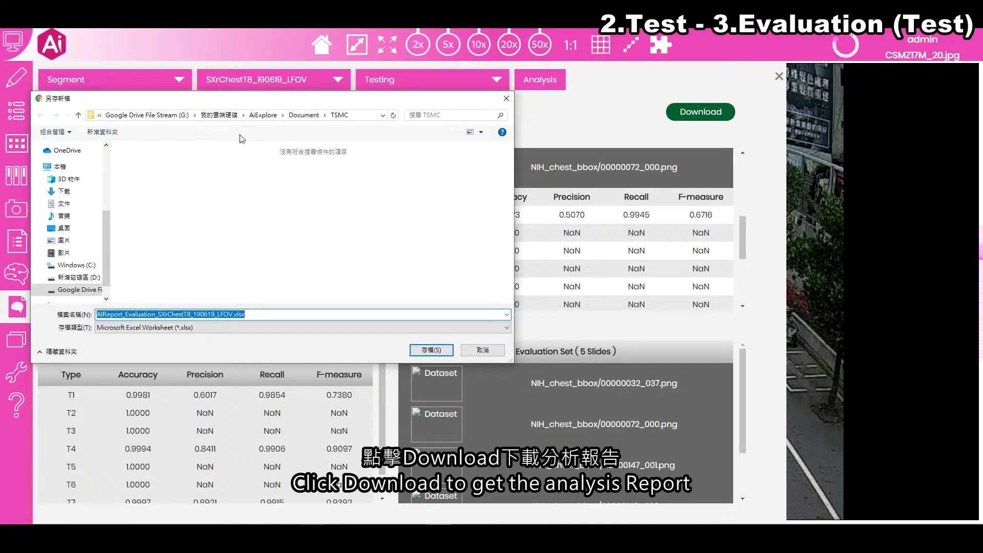
{"action": "left_click", "coordinate": [431, 350]}
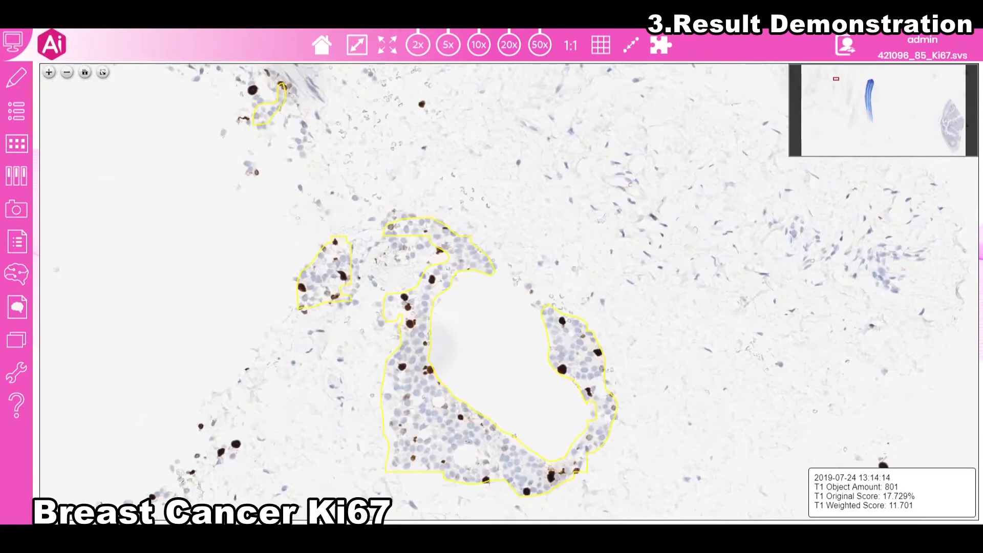
Examine the outlined regions across a wider area of the breast cancer Ki67 slide.
{"action": "scroll", "coordinate": [492, 292], "scroll_direction": "down", "scroll_amount": 3}
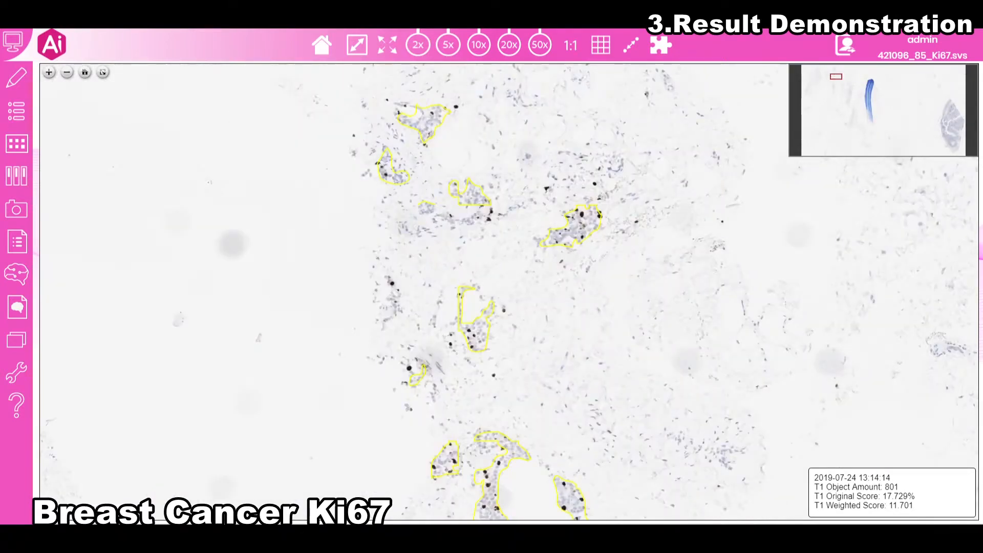